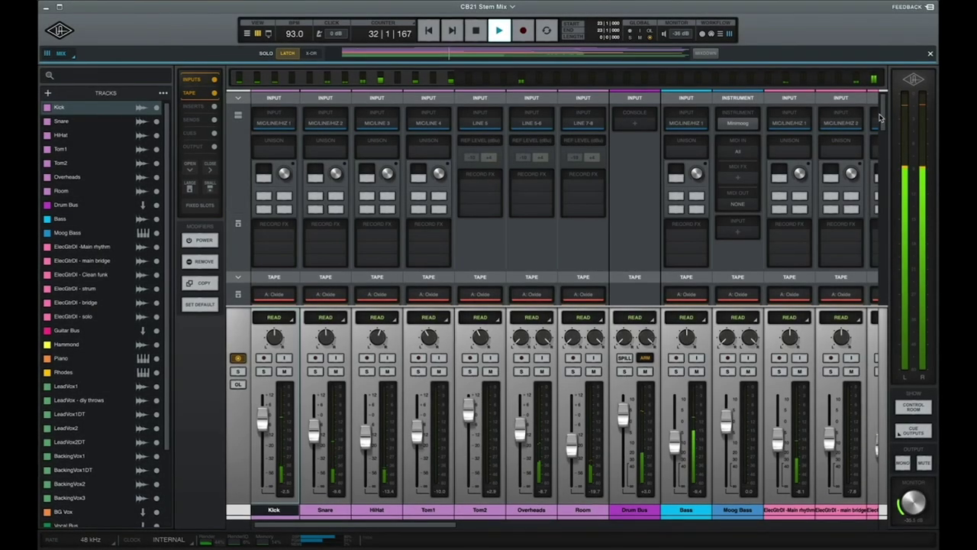
Step: Give the Bass channel a Studer A800 tape machine and choose Neve Summing for the bus console
left_click_drag(880, 116, 921, 187)
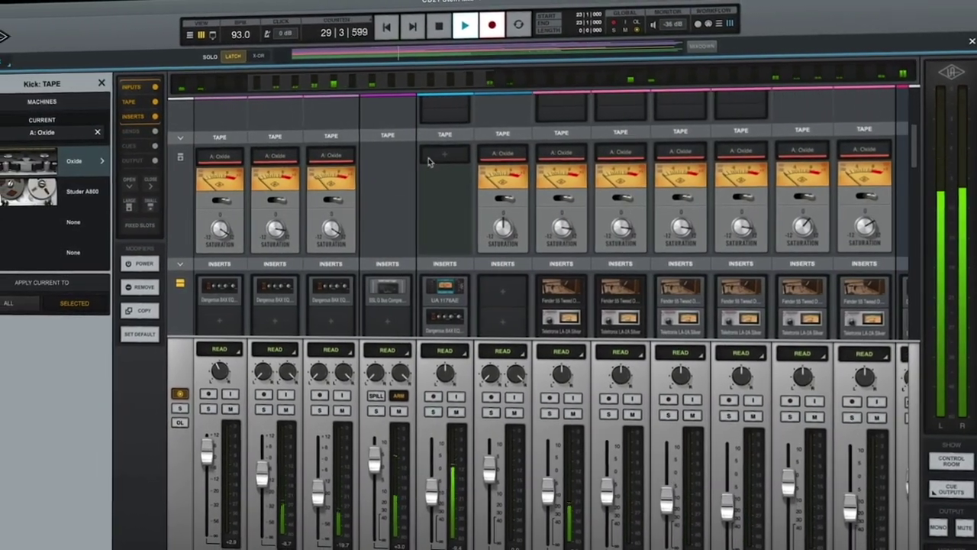
left_click(505, 153)
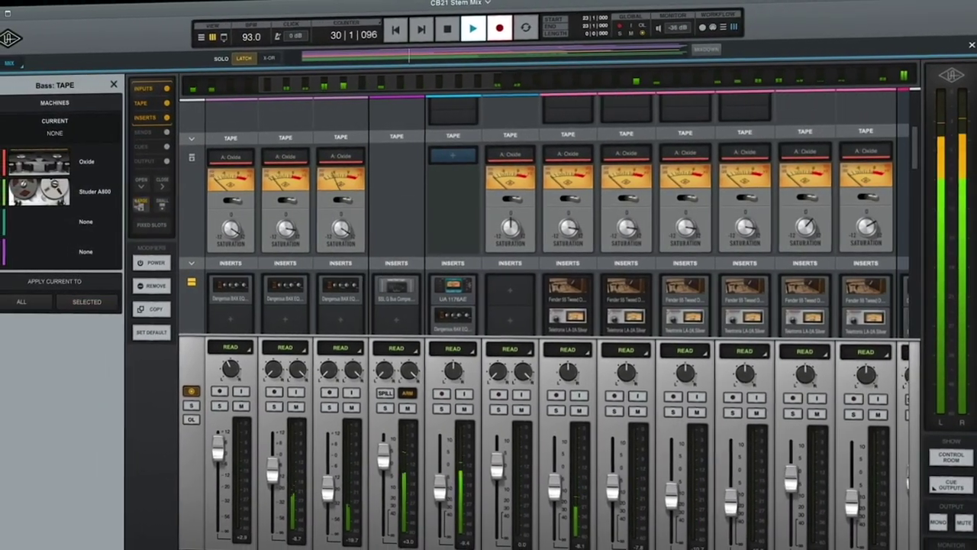
left_click(46, 191)
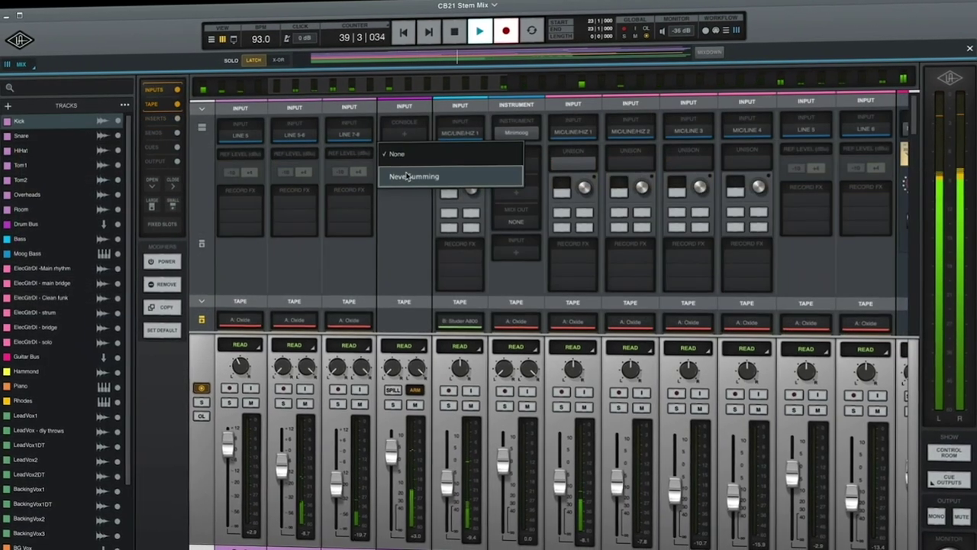
left_click(408, 176)
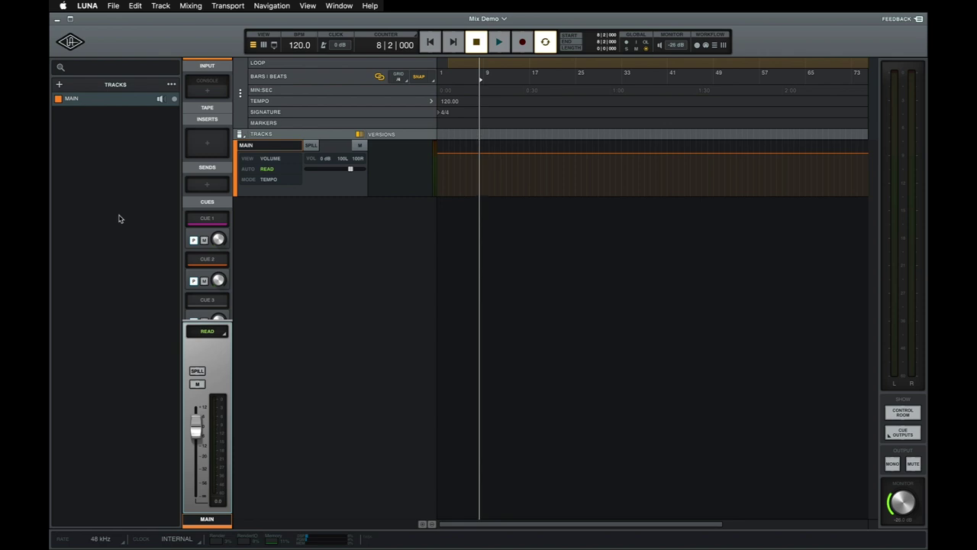
Step: Drag the 14 wav files from Finder into the Mix Demo timeline and select the 2_Snare track
key("super+Tab")
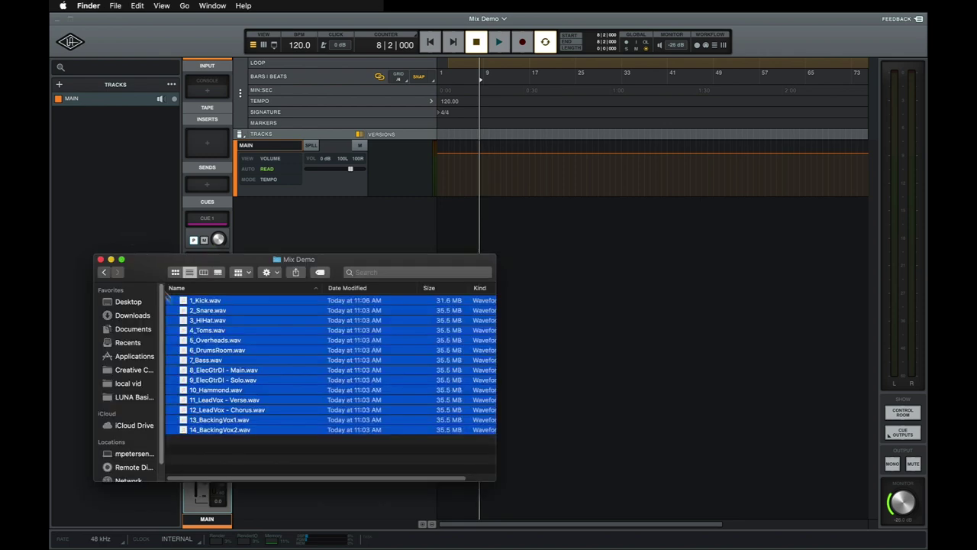
left_click_drag(214, 348, 456, 236)
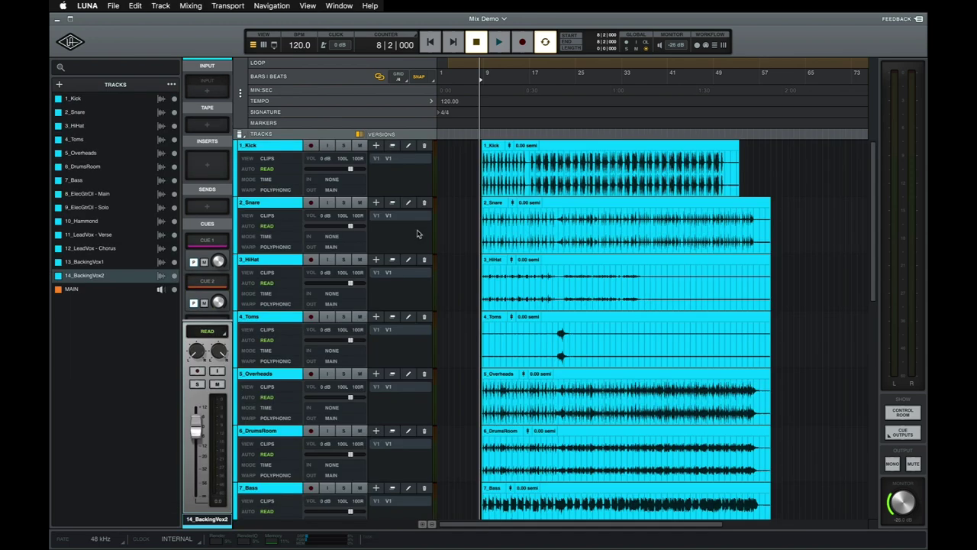
key("super+i")
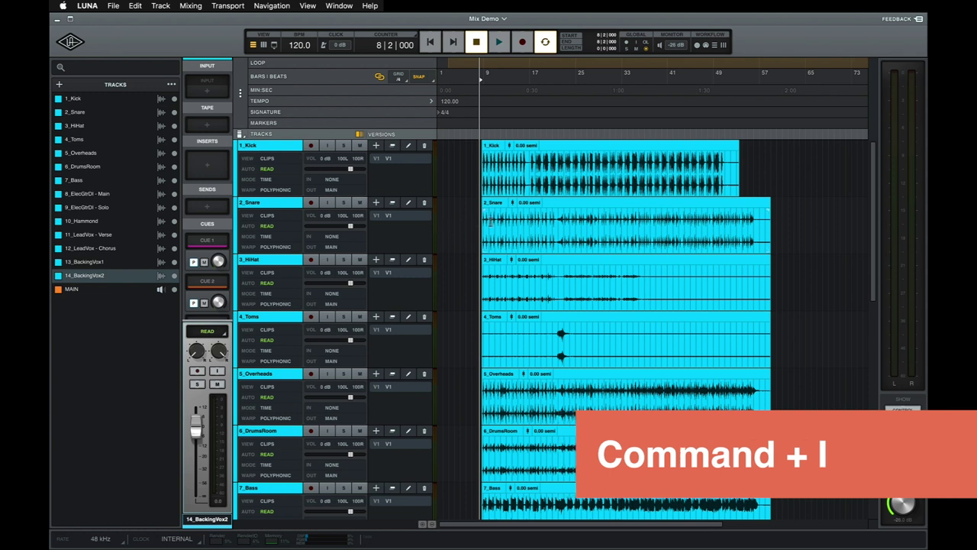
left_click(551, 204)
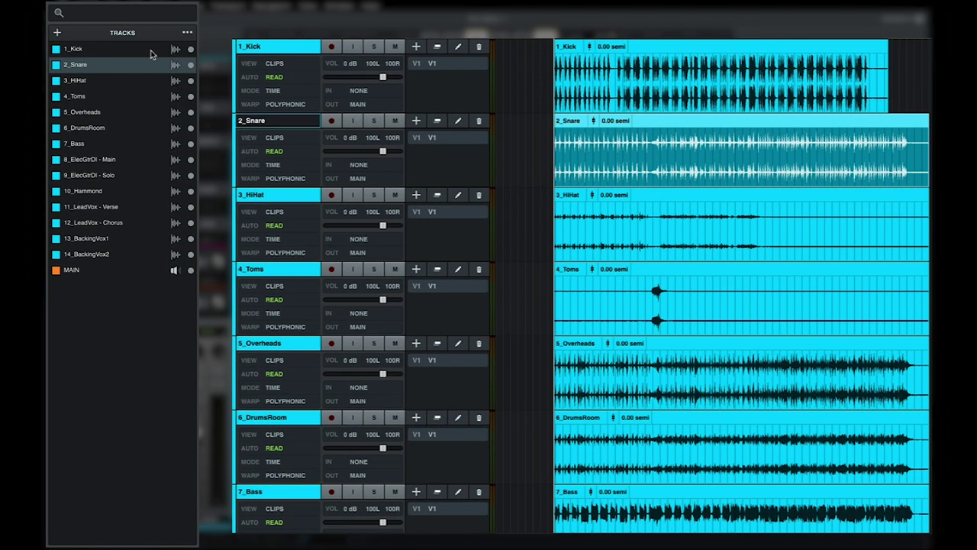
Step: Colour the six drum tracks (1_Kick to 6_DrumsRoom) blue-purple and 7_Bass magenta
left_click(153, 50, "shift")
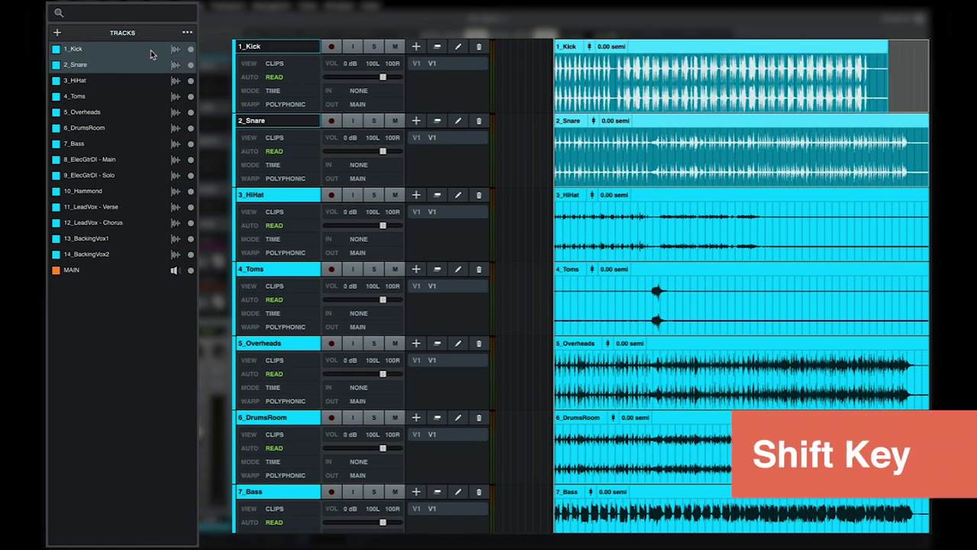
left_click(115, 128, "shift")
left_click(57, 132)
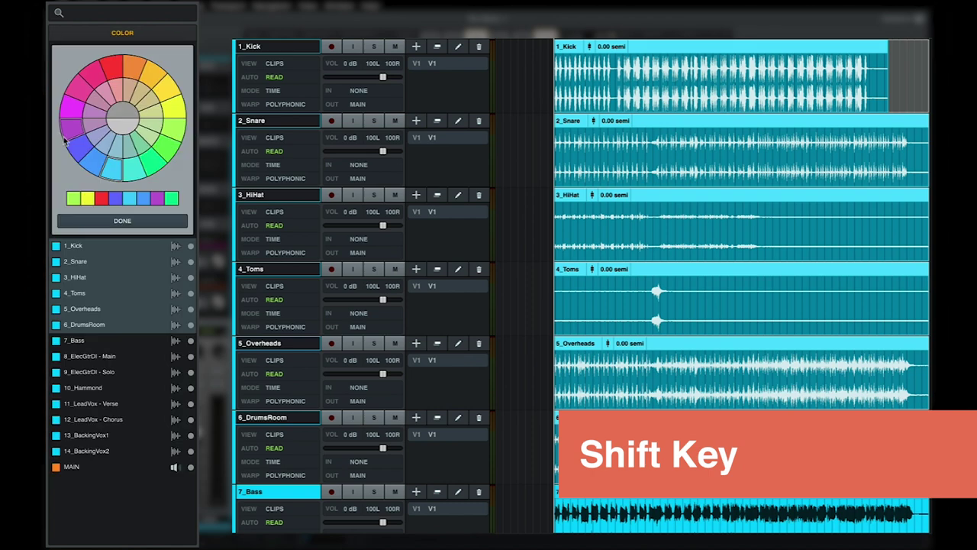
left_click(77, 151)
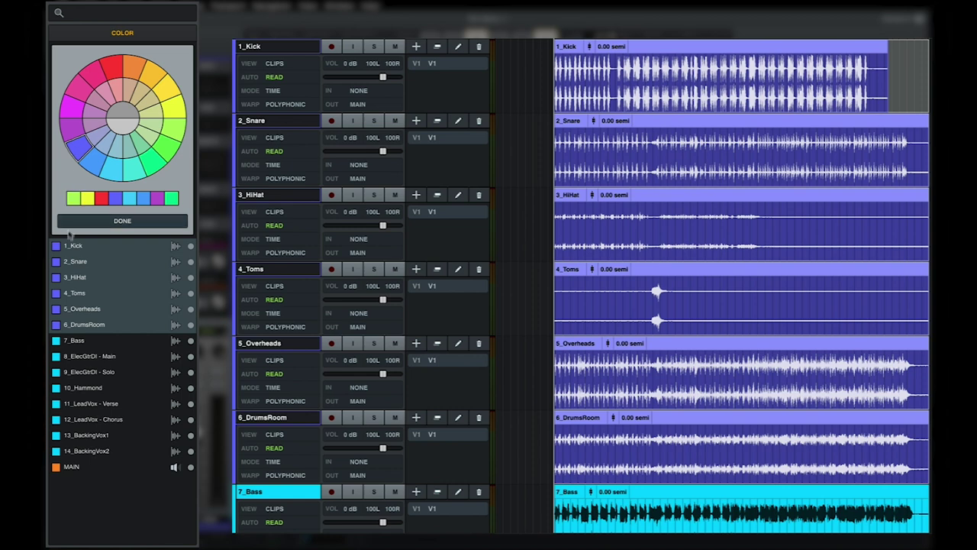
left_click(76, 342)
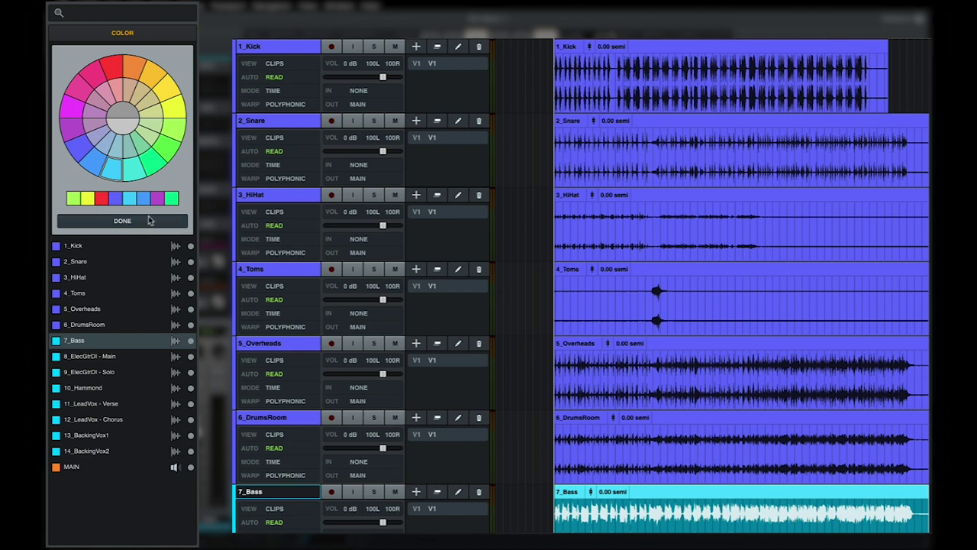
left_click(157, 198)
Step: Colour the two guitar tracks red, 10_Hammond yellow, and the four vocal tracks green
left_click(97, 357)
left_click(96, 373, "shift")
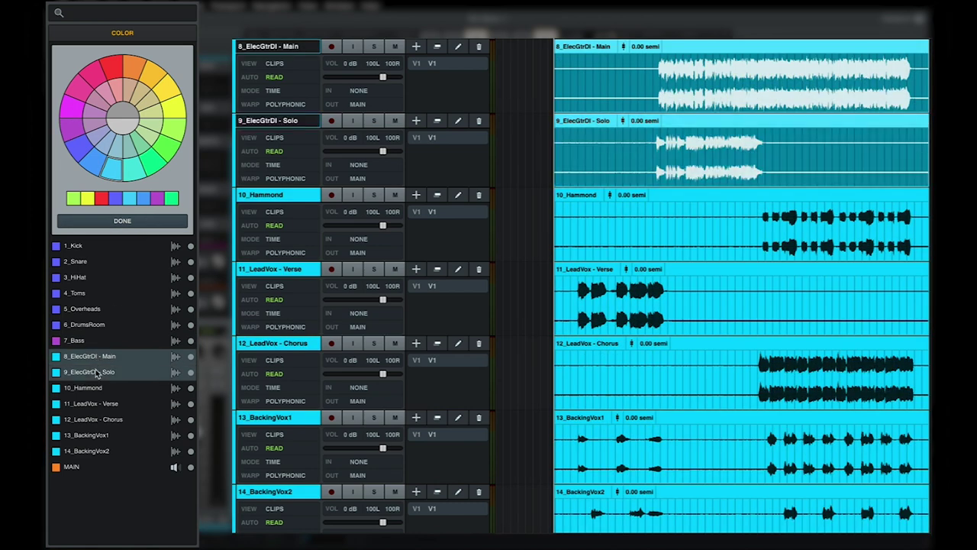
left_click(100, 200)
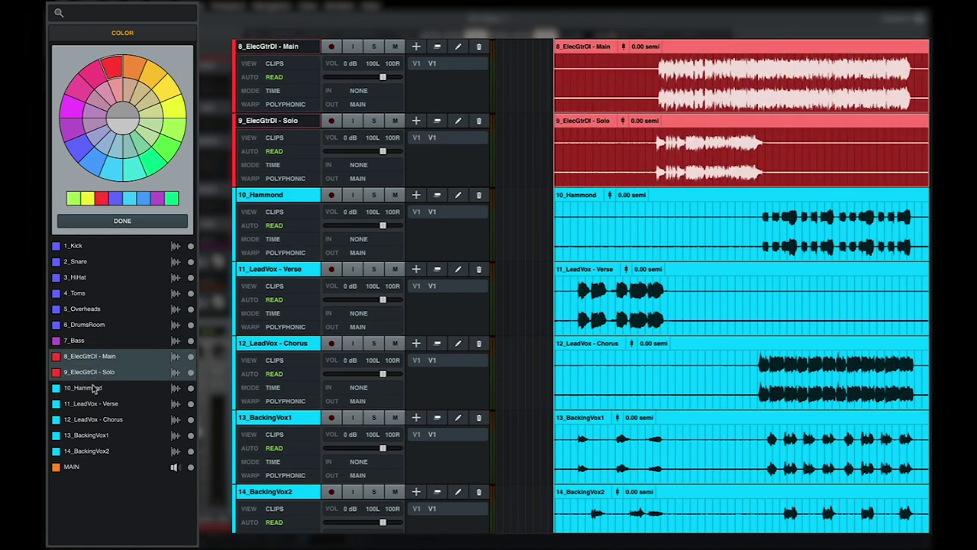
left_click(91, 389)
left_click(87, 198)
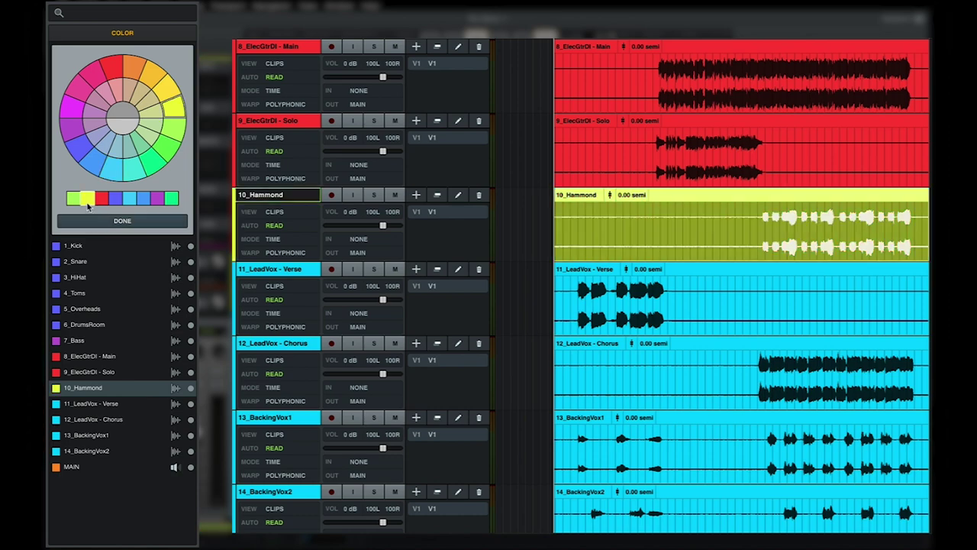
left_click(89, 405)
left_click(85, 451, "shift")
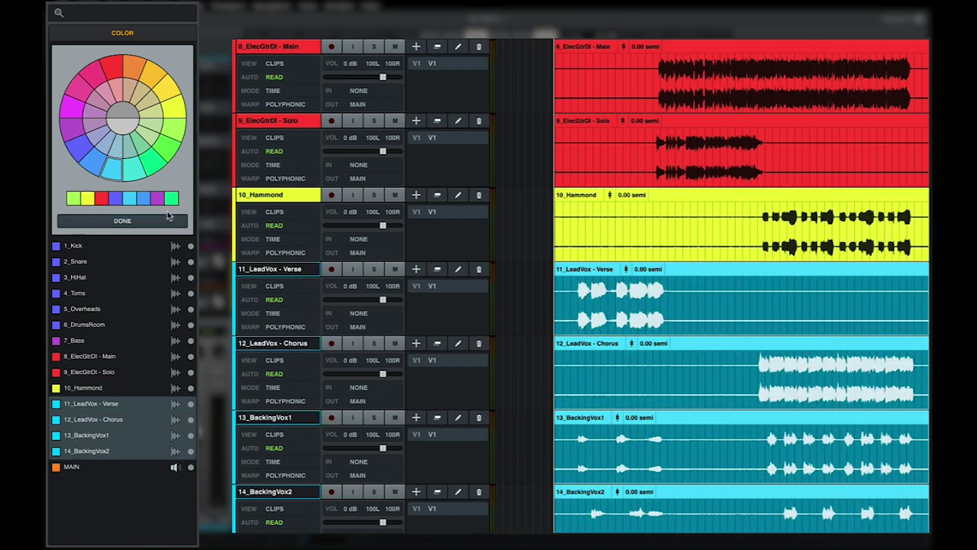
left_click(171, 200)
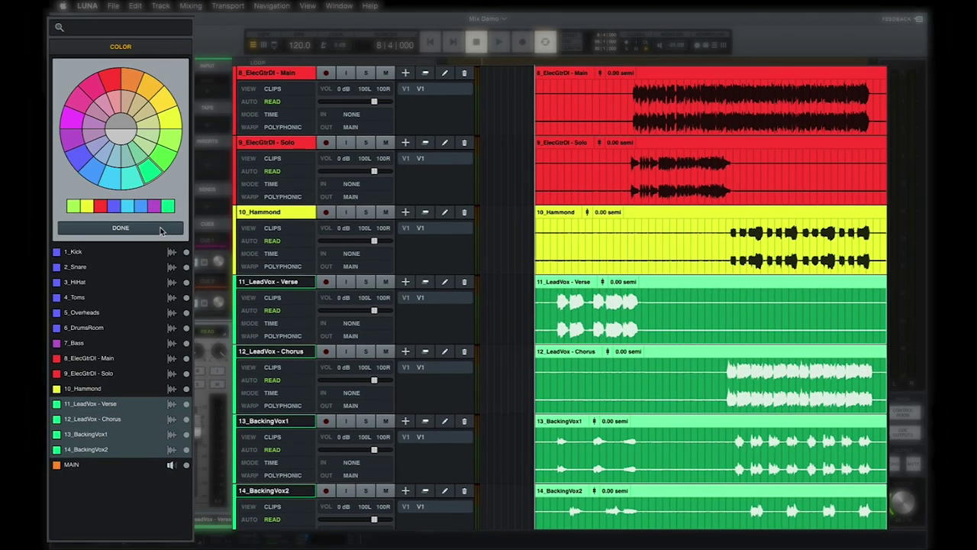
left_click(161, 229)
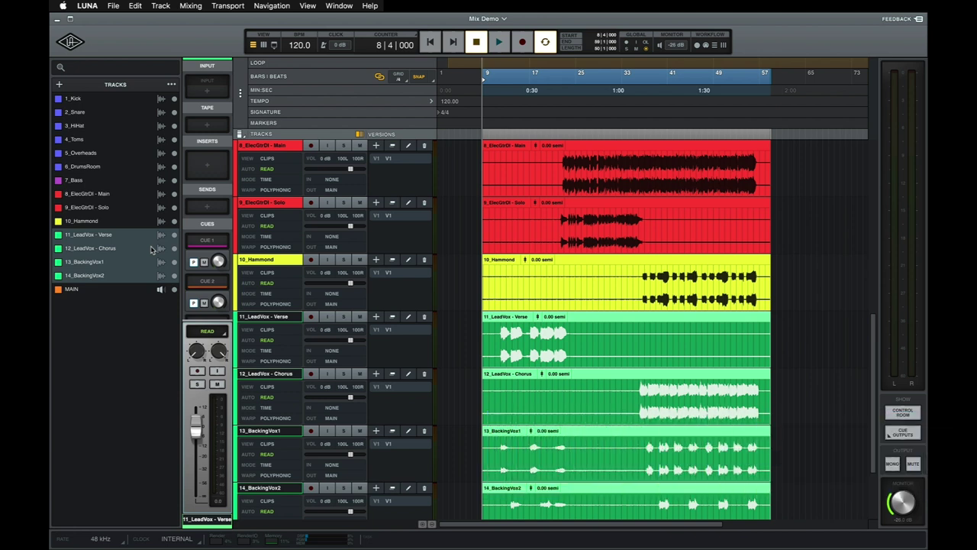
Step: In the mixer, select 1_Kick through 6_DrumsRoom and start a bus named 'Drum Bus' from their outputs
key("super+equal")
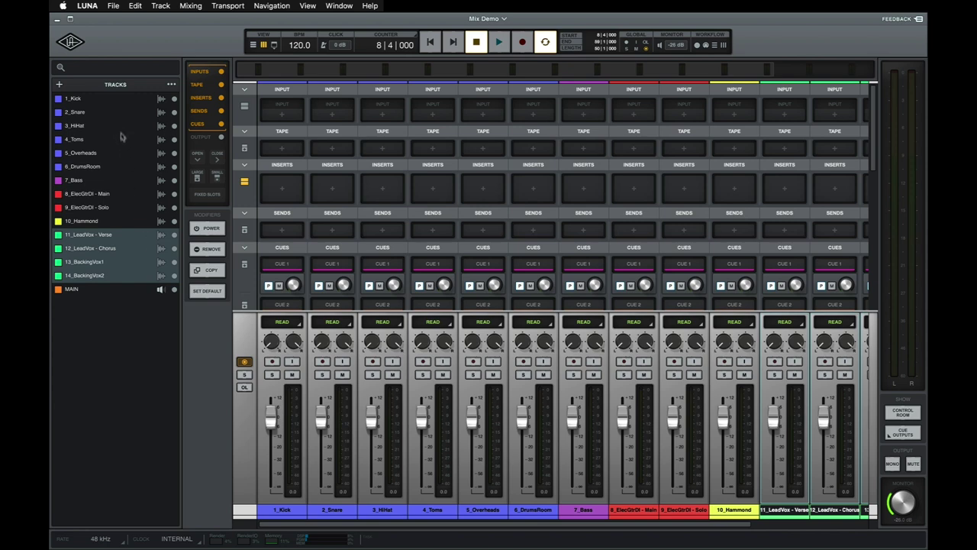
left_click(118, 102)
left_click(110, 167, "shift")
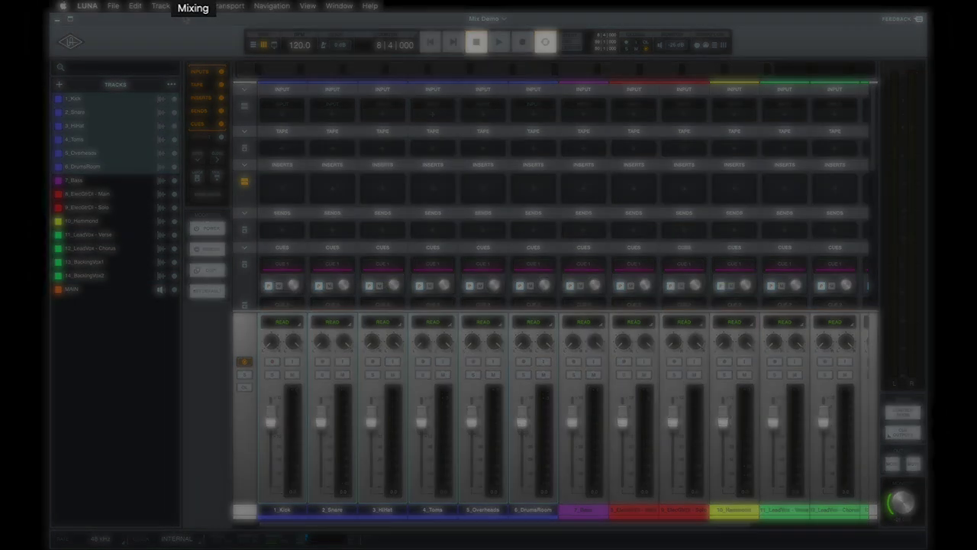
left_click(192, 8)
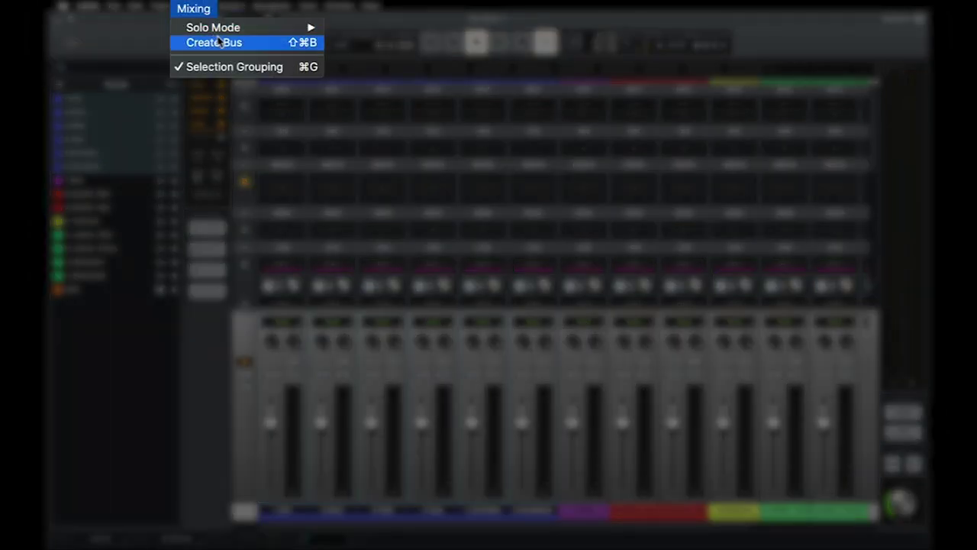
left_click(255, 45)
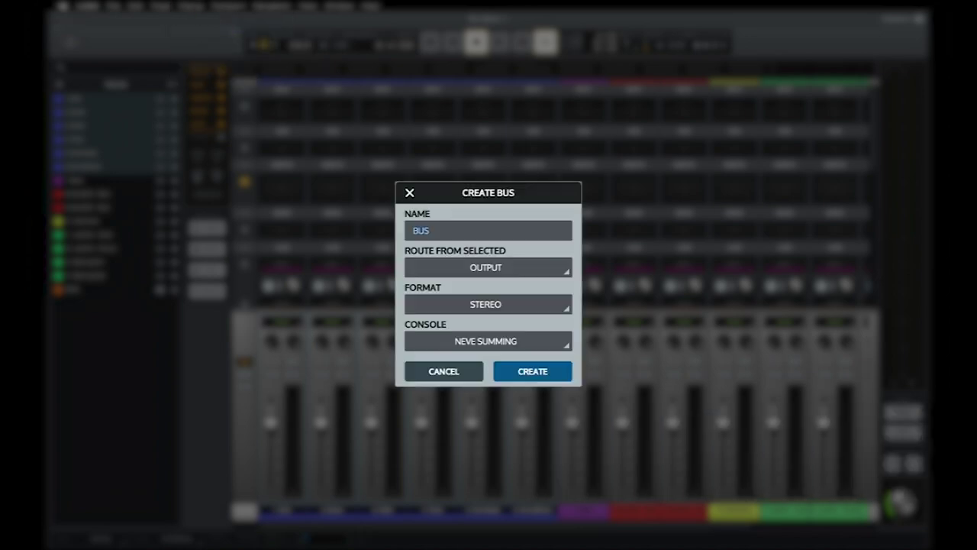
type("Drum Bus")
left_click(524, 268)
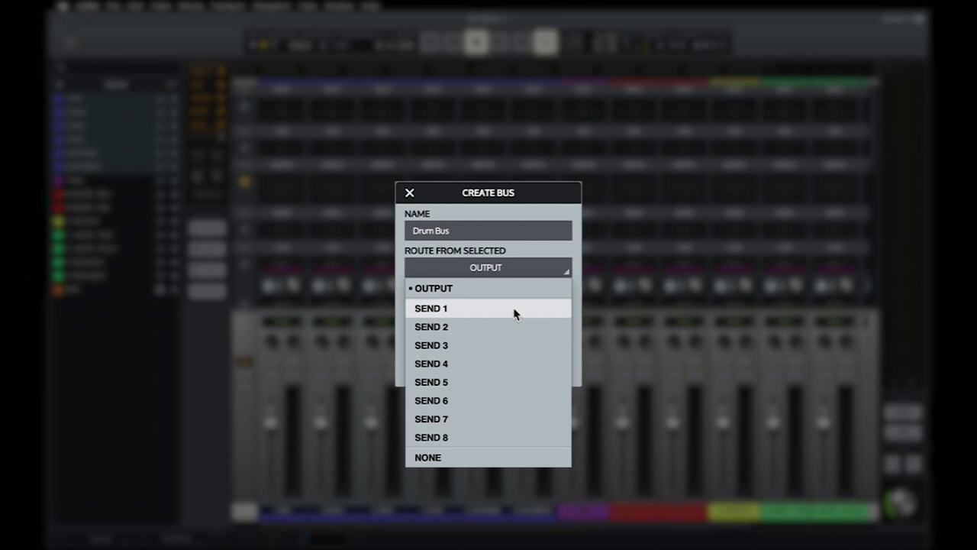
Step: Create the Drum Bus with OUTPUT routing, STEREO format and a NEVE SUMMING console
left_click(509, 290)
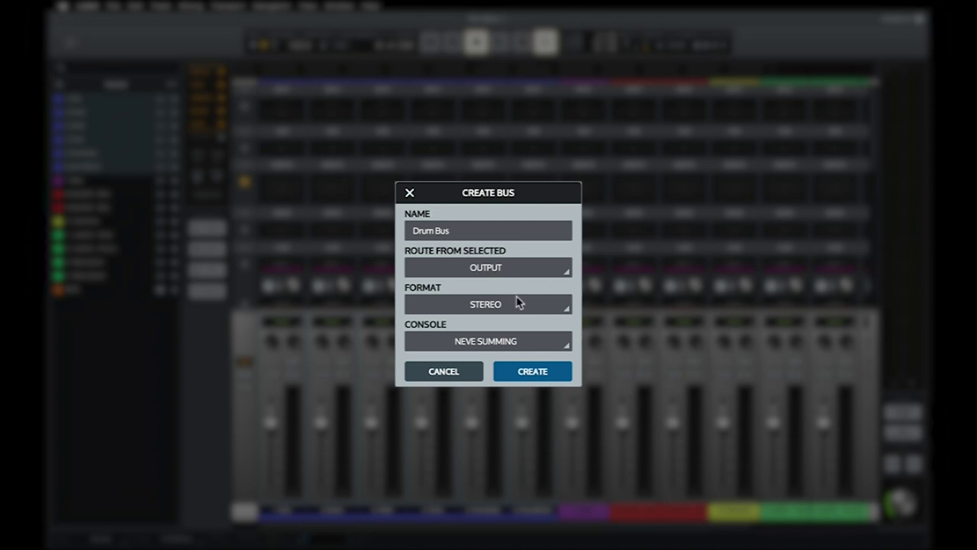
left_click(527, 306)
left_click(526, 306)
left_click(538, 344)
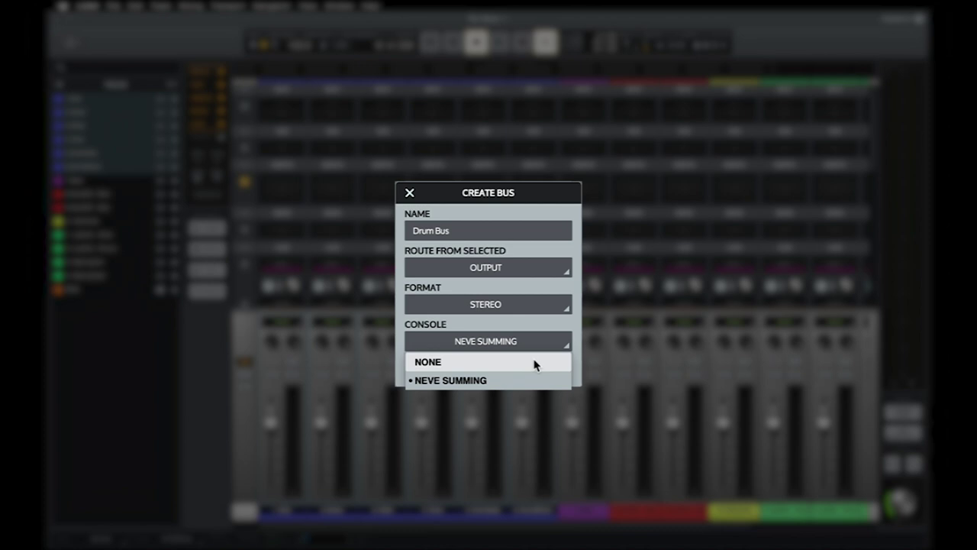
left_click(534, 342)
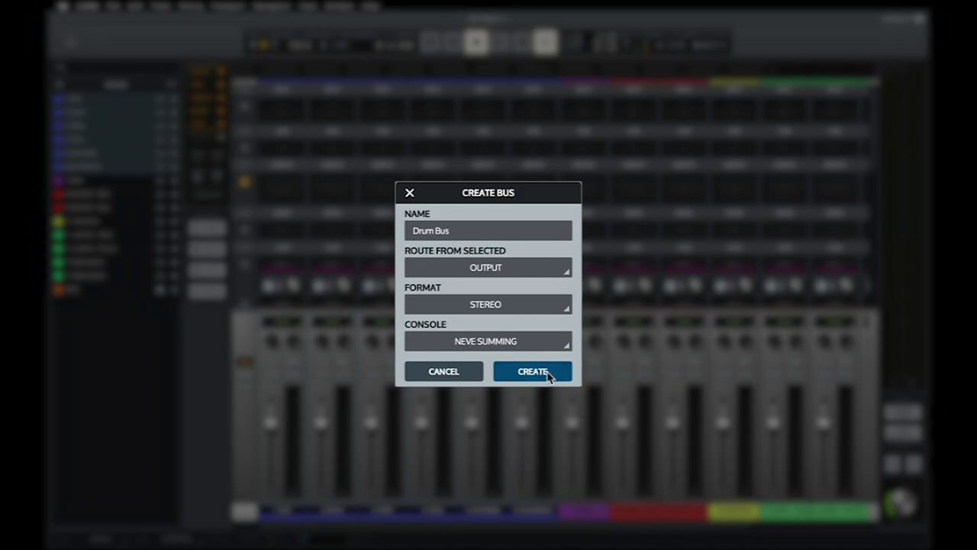
left_click(547, 374)
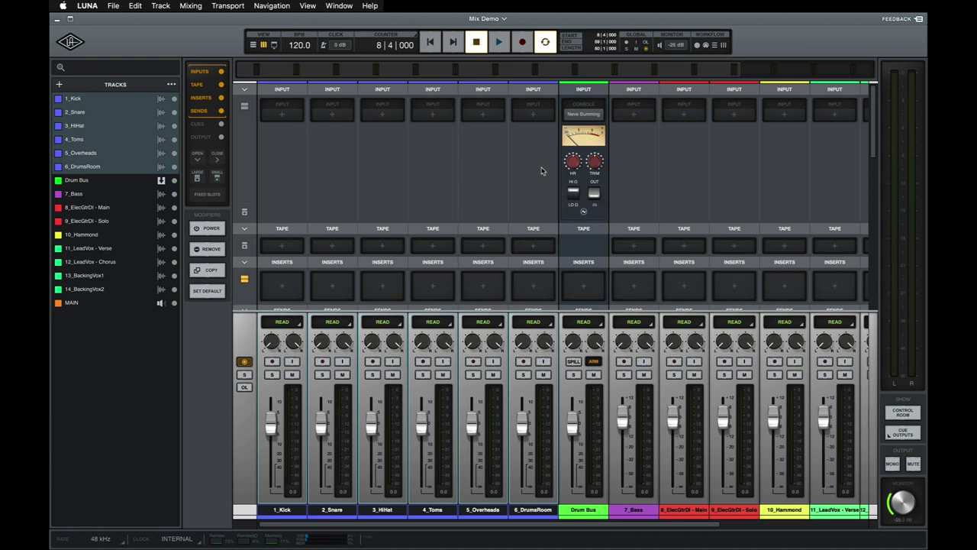
Step: Start playback, confirm Neve Summing on the Drum Bus console slot, and solo the Drum Bus
key("space")
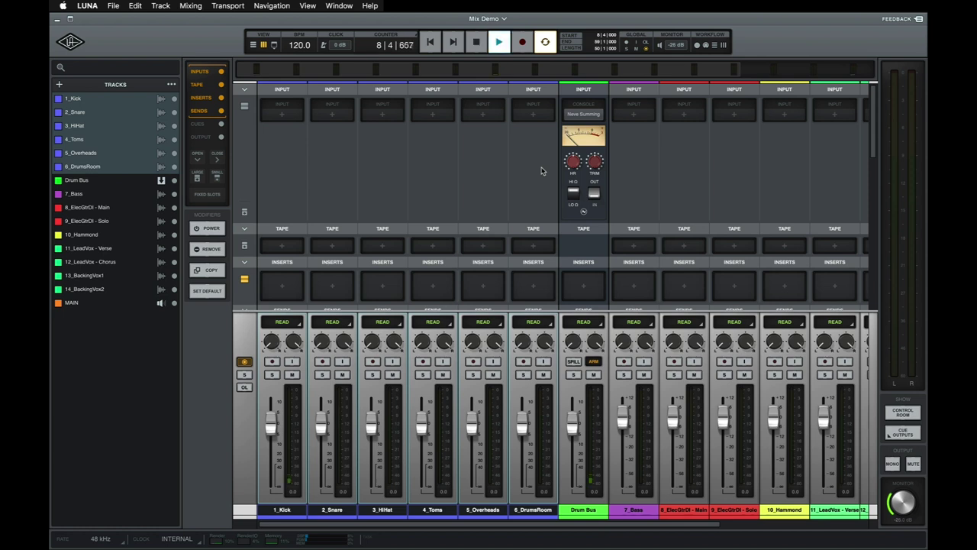
left_click(584, 114)
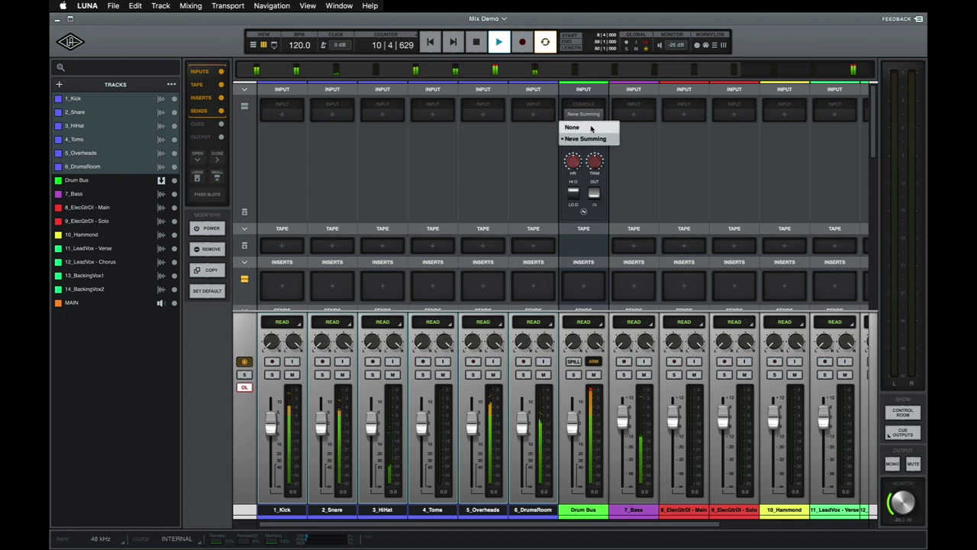
left_click(588, 119)
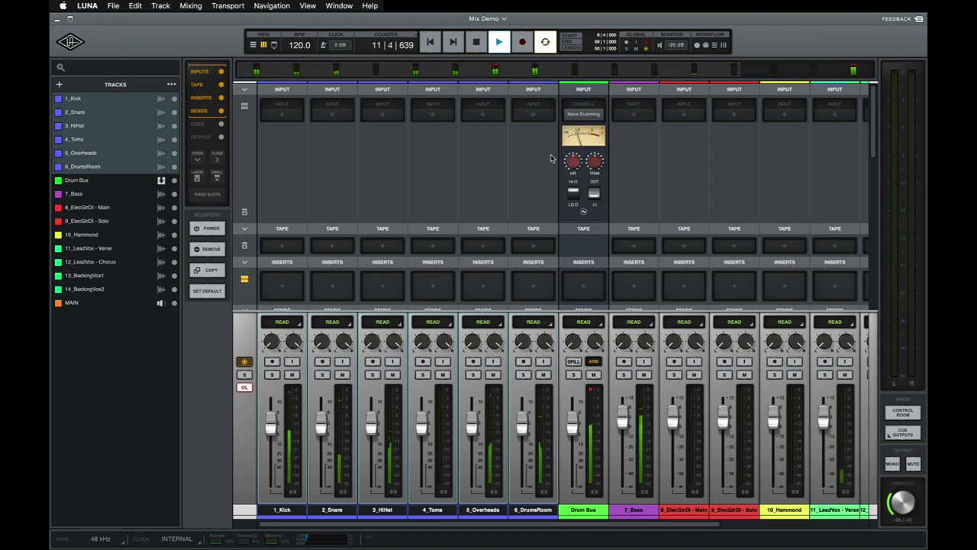
scroll(551, 158, "down", 10)
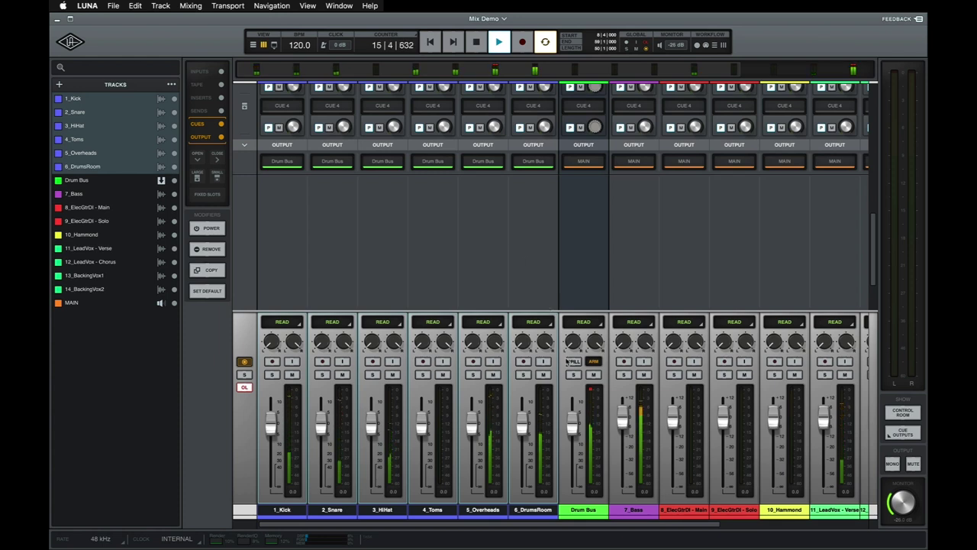
left_click(571, 374)
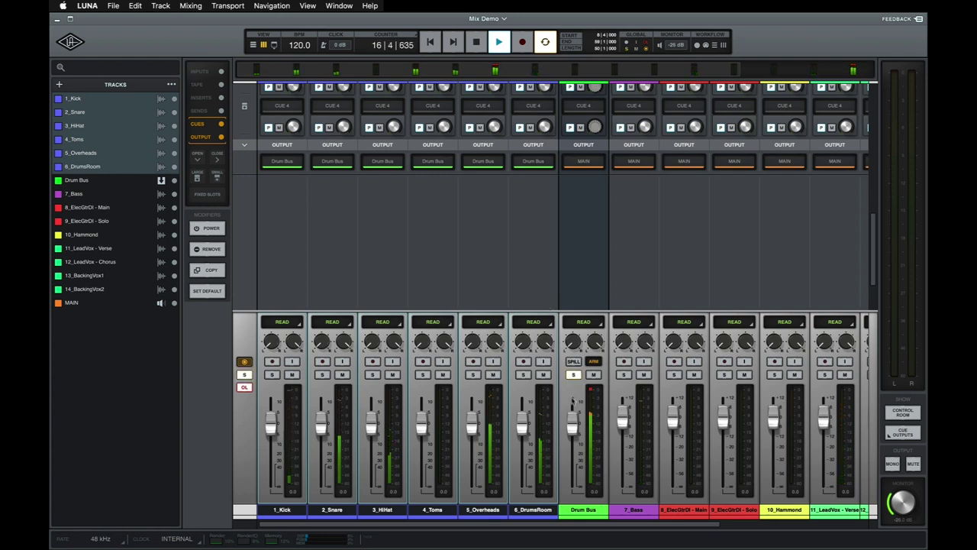
Step: Lower the Drum Bus fader, trim the spilled six drum faders together, then unspill the mixer
mouse_move(572, 426)
left_mouse_down()
mouse_move(572, 459)
mouse_move(570, 425)
left_mouse_up()
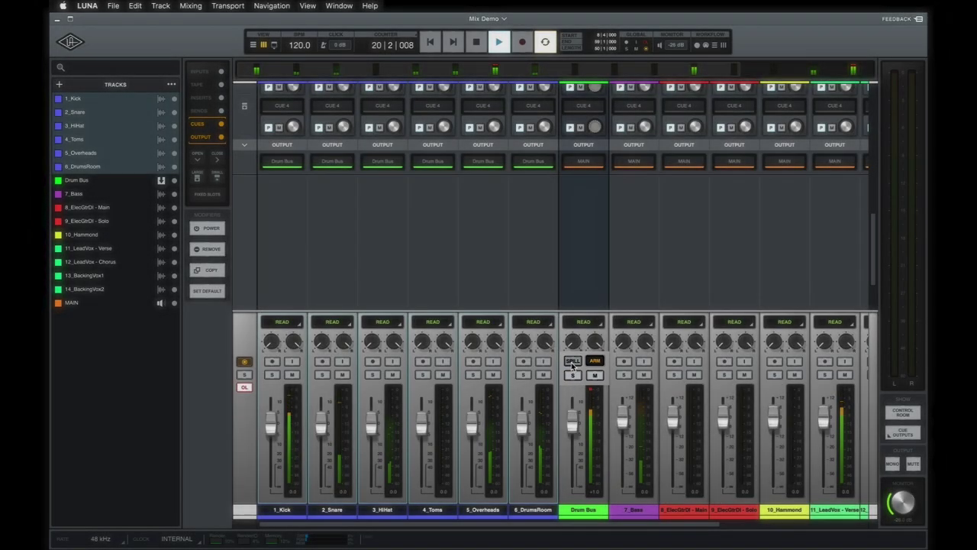
left_click(573, 370)
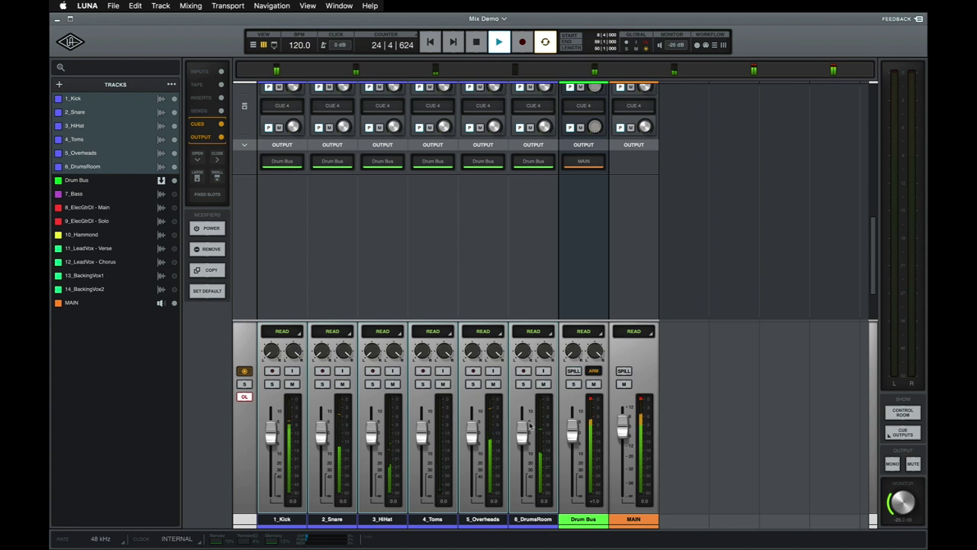
mouse_move(528, 425)
left_mouse_down()
mouse_move(523, 442)
mouse_move(523, 431)
left_mouse_up()
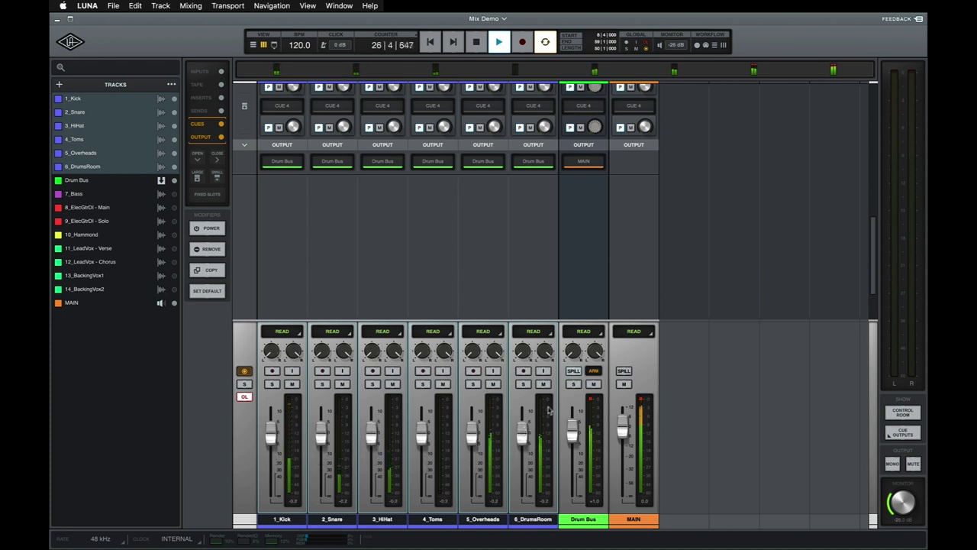
left_click(570, 370)
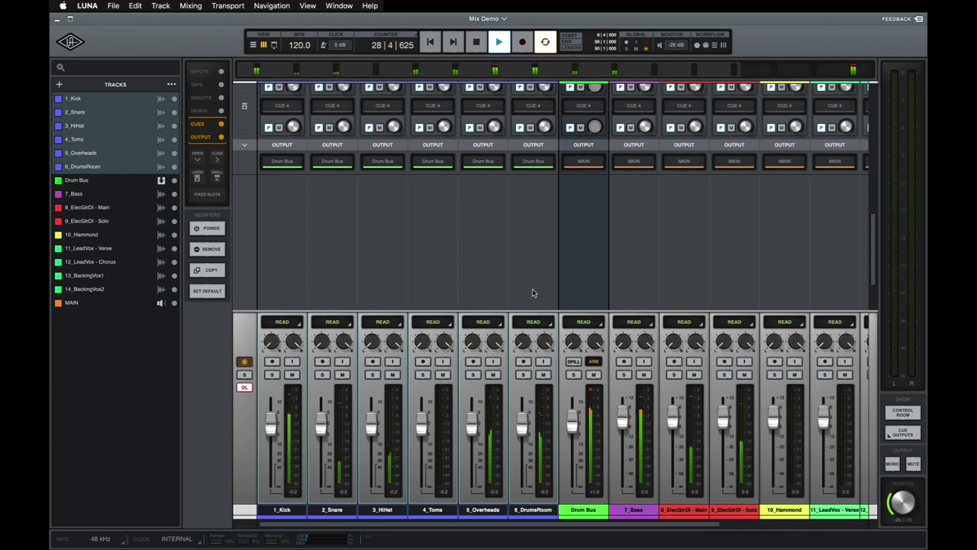
scroll(533, 292, "up", 10)
Step: Create a new stereo bus named 'Reverb' as the Send 1 destination for the drum tracks
scroll(533, 292, "up", 2)
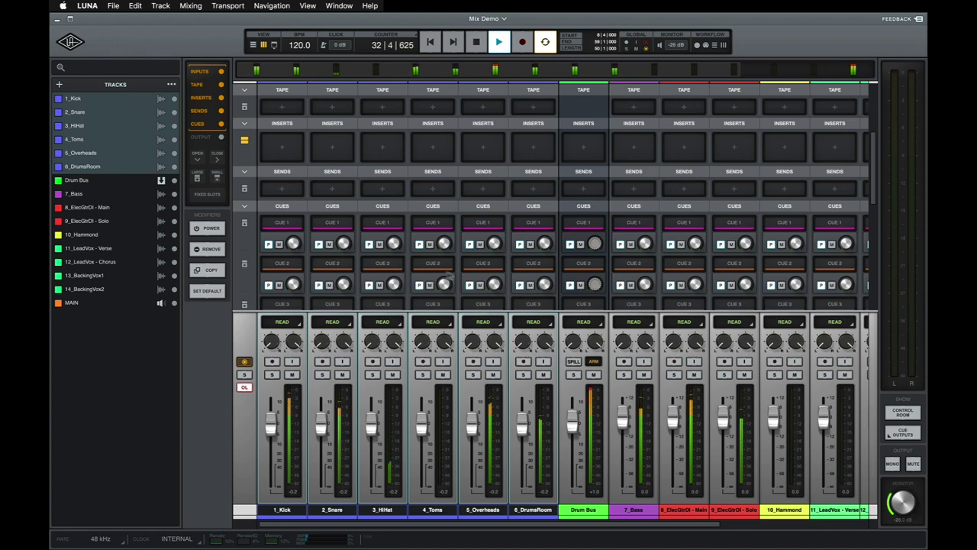
left_click(287, 192)
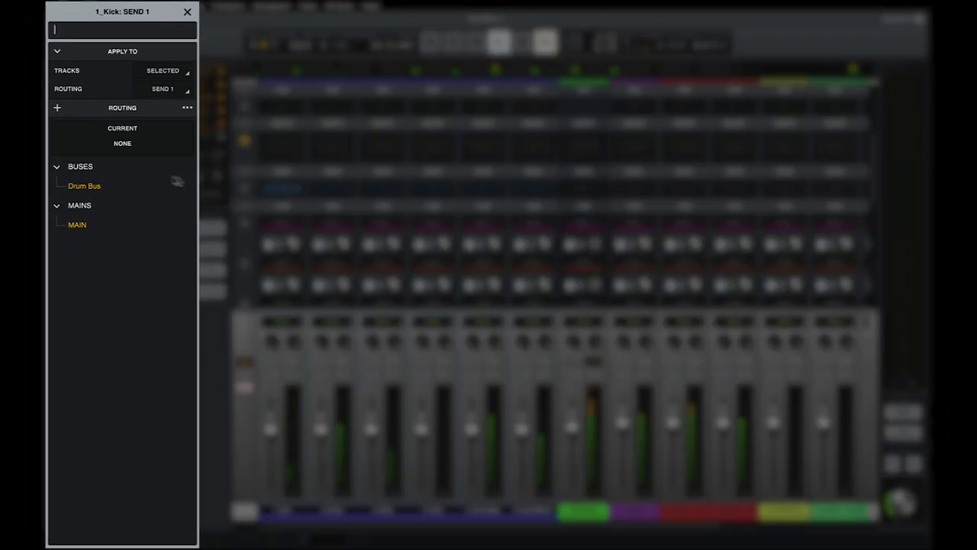
left_click(57, 108)
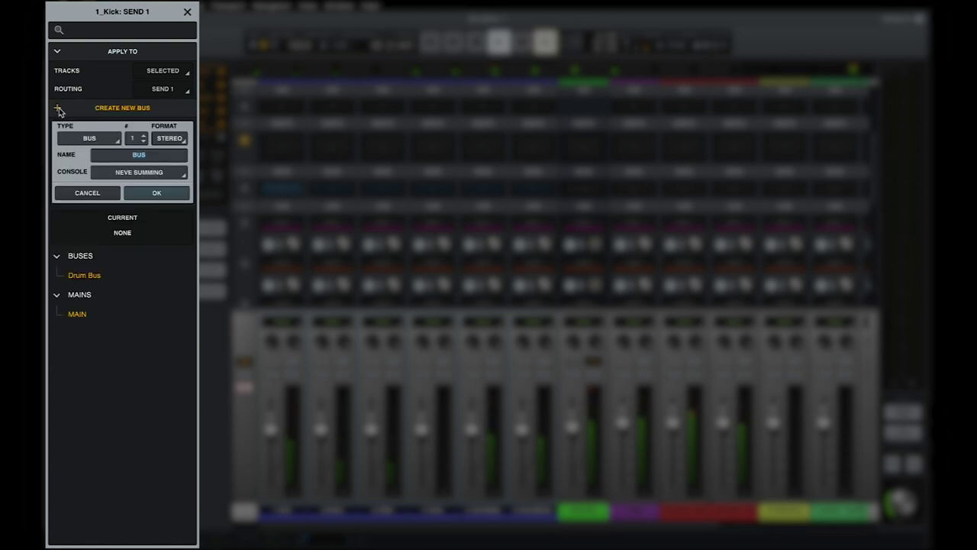
type("Reverb")
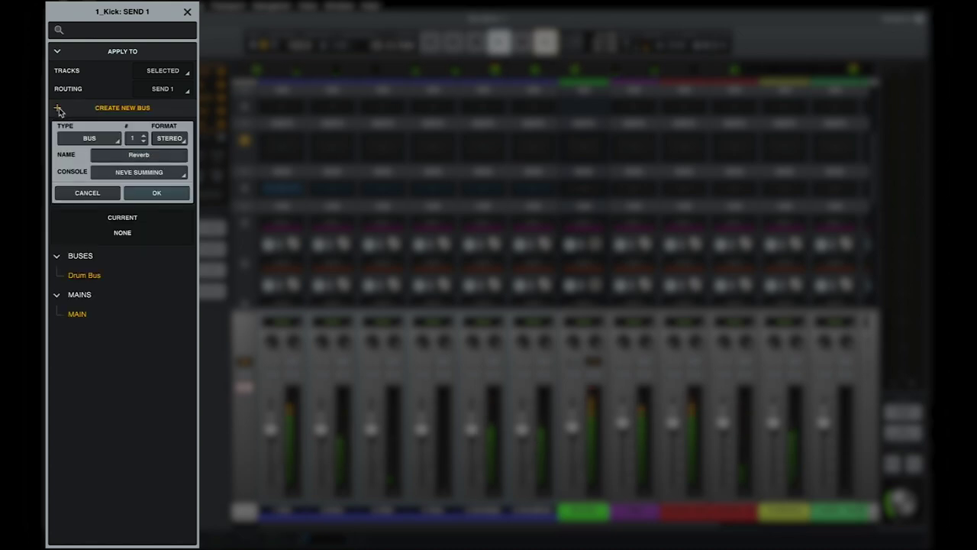
left_click(132, 193)
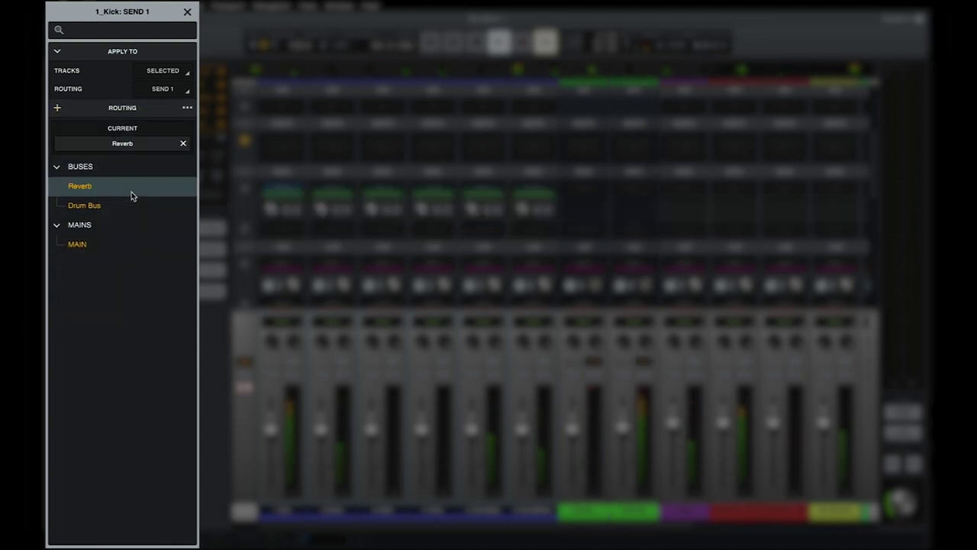
Step: Load Capitol Chambers on the Reverb bus's Insert 1, then open and close its plug-in window
left_click(576, 152)
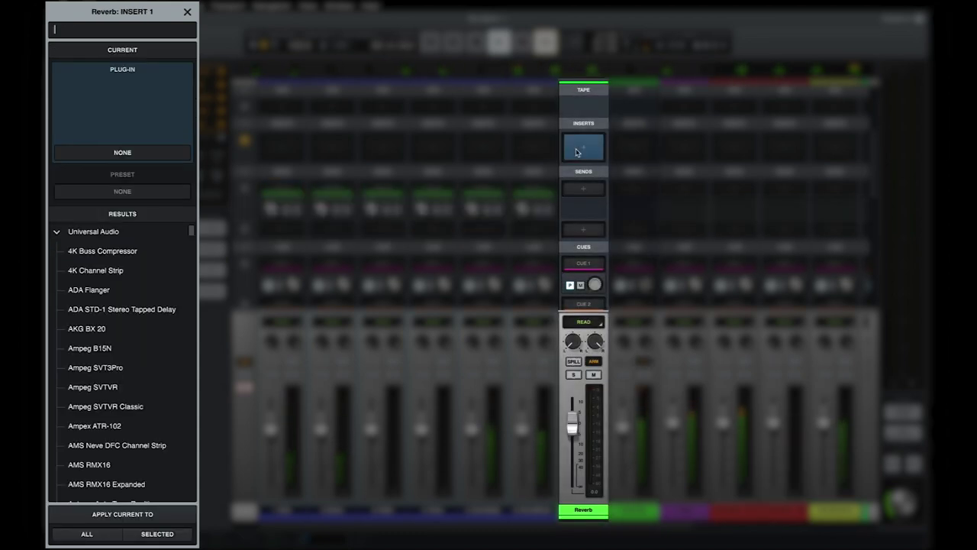
type("capitol")
key("Return")
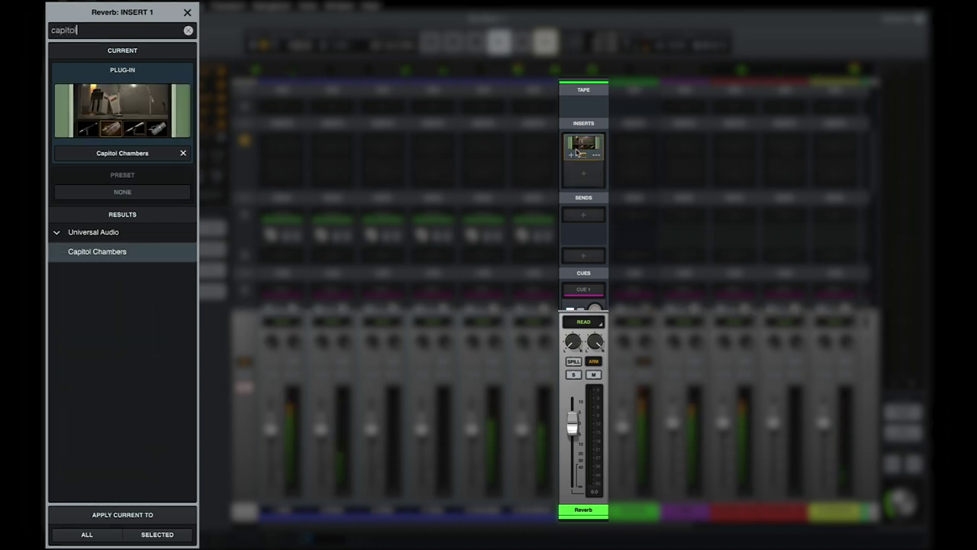
left_click(578, 152)
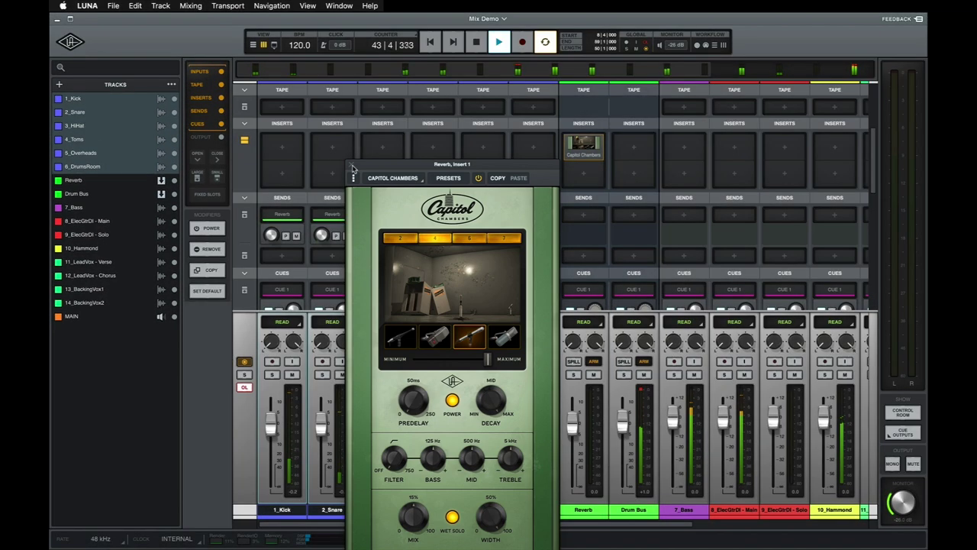
left_click(350, 165)
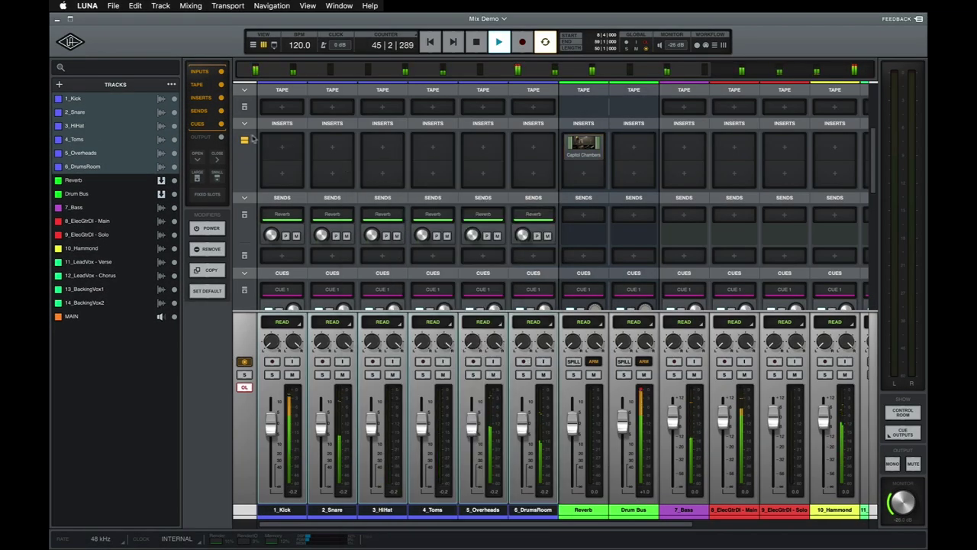
Step: Hide Inputs/Tape/Inserts, make the Kick's Reverb send pre-fader, and open 8_ElecGtrDI - Main's Send 1 routing
left_click(205, 112)
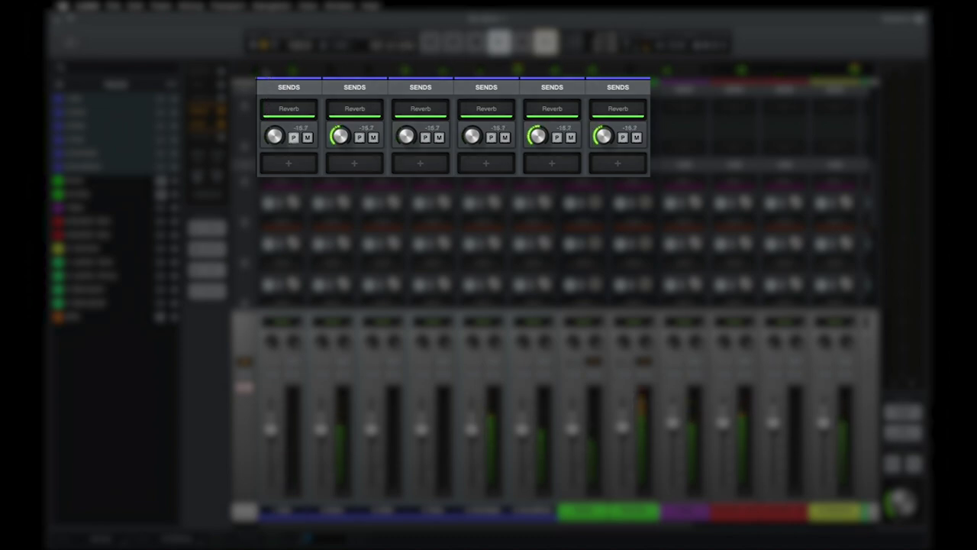
left_click(293, 137)
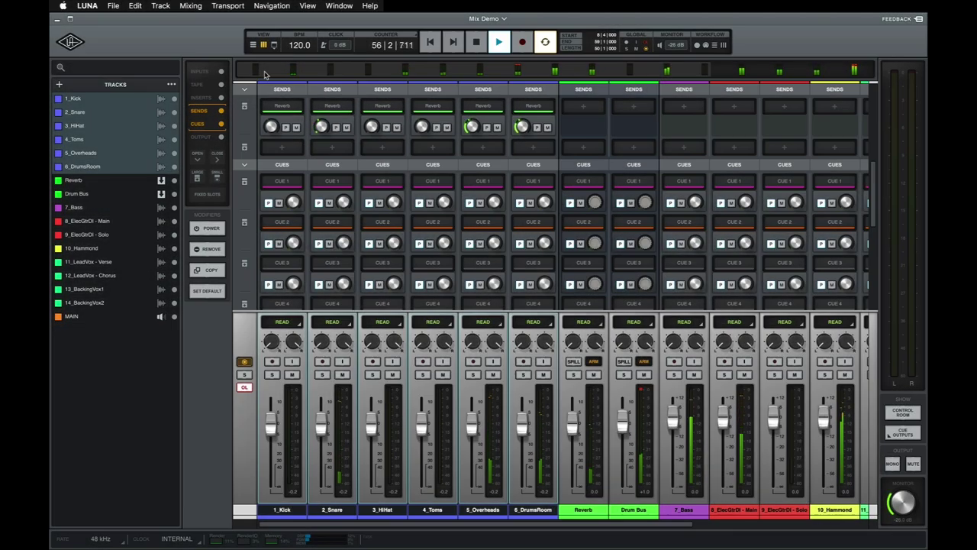
left_click(244, 106)
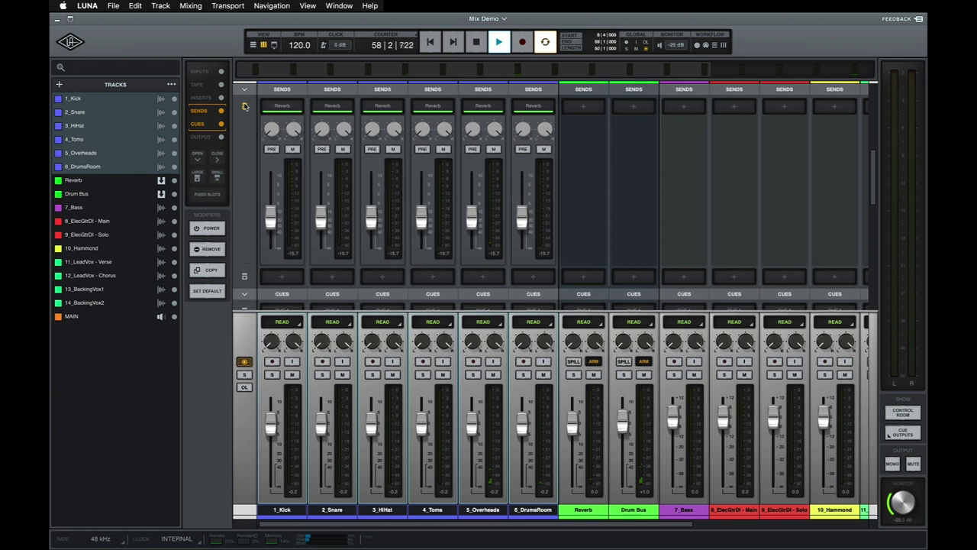
left_click(244, 106)
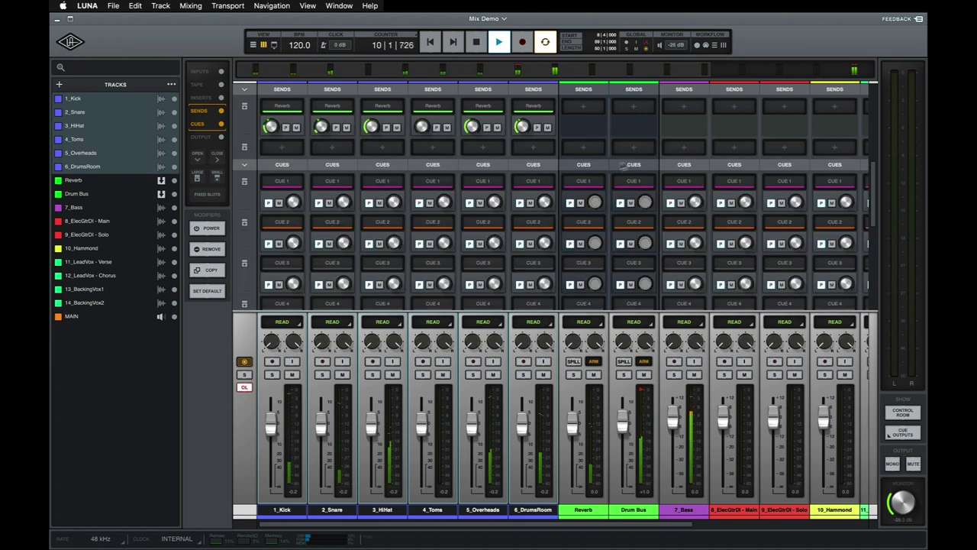
left_click(720, 109)
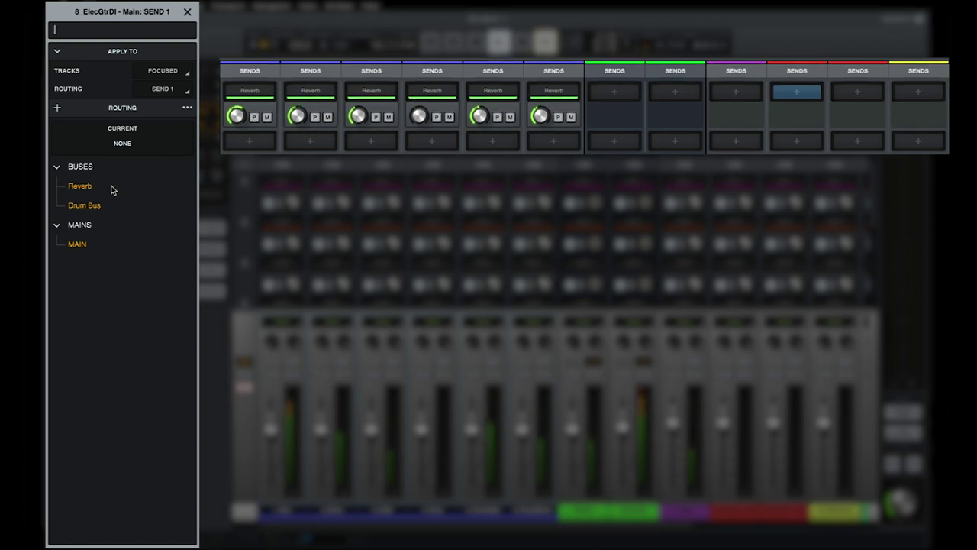
Step: Route 8_ElecGtrDI - Main's Send 1 to the Reverb bus and bring up 6_DrumsRoom's Reverb send routing
left_click(112, 189)
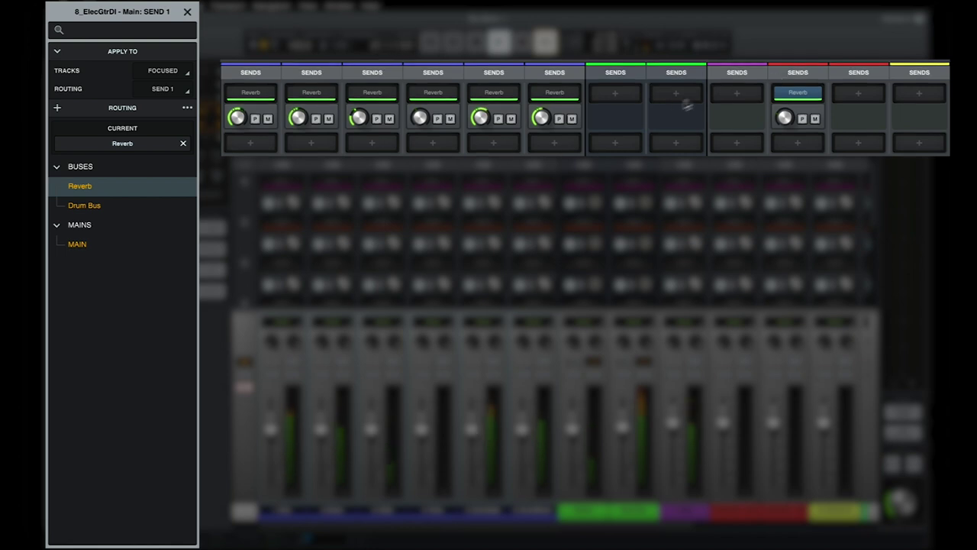
left_click(574, 97)
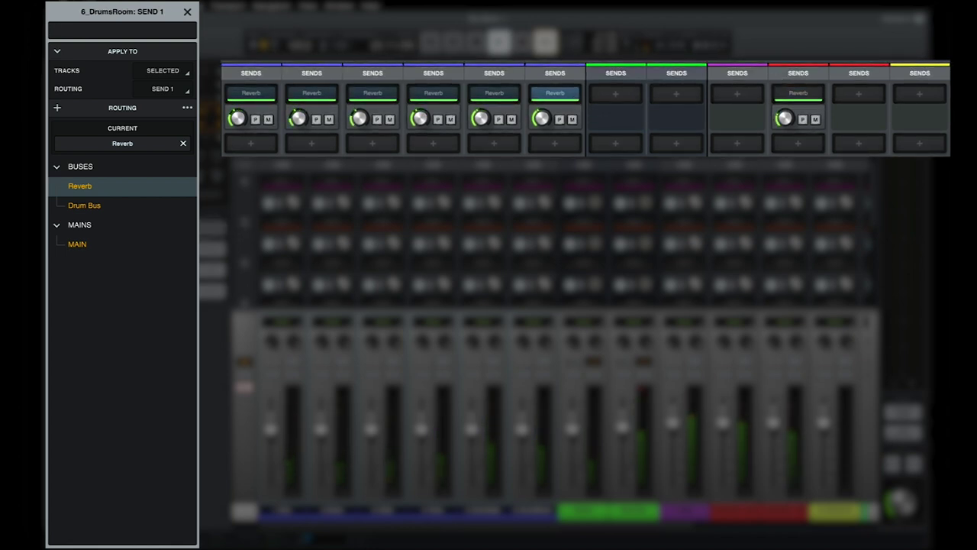
Step: Keep the Reverb routing and close the send routing panel
left_click(178, 187)
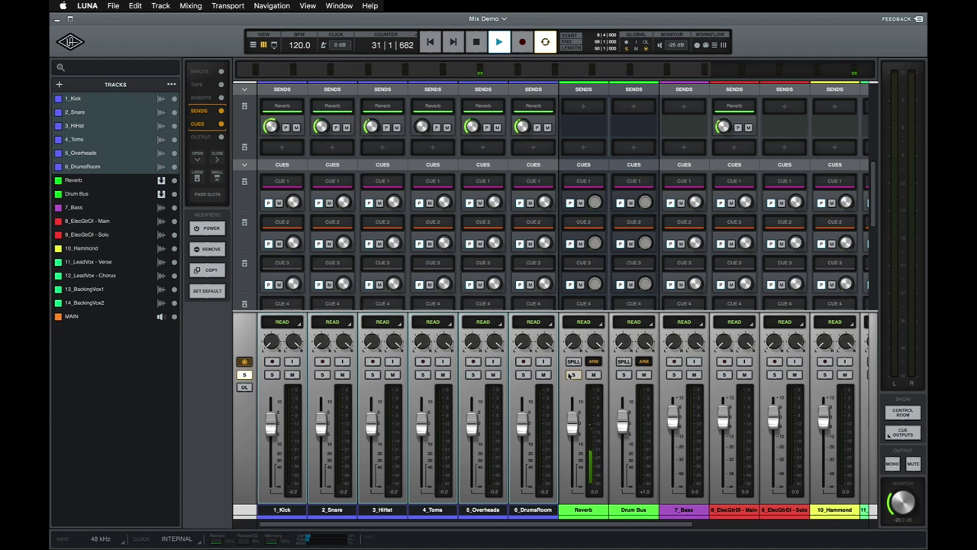
left_click(569, 374)
left_click(539, 509)
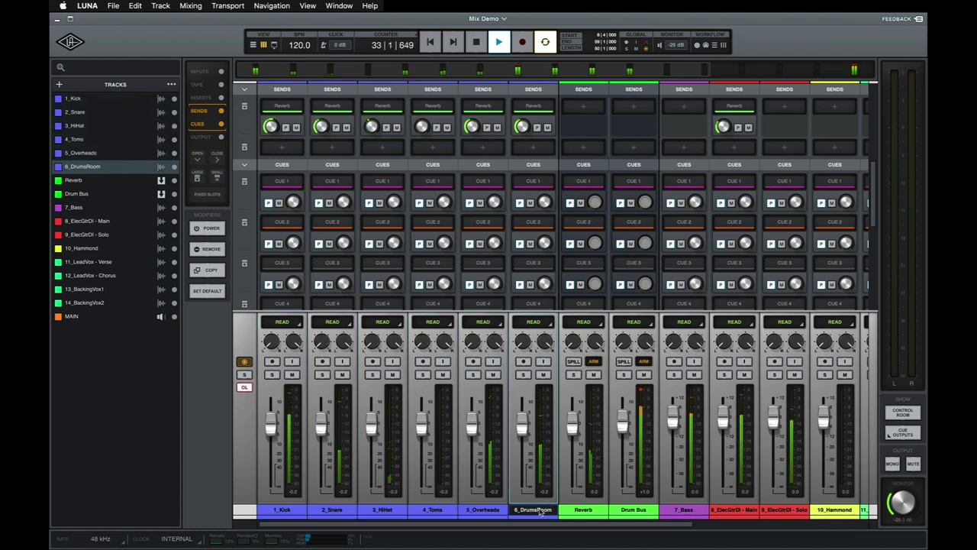
left_click(523, 374)
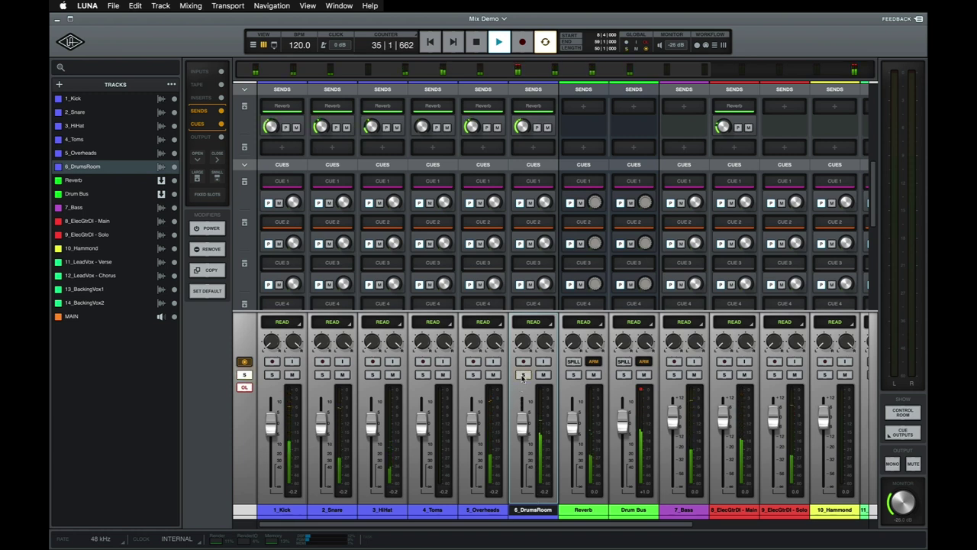
left_click(473, 374)
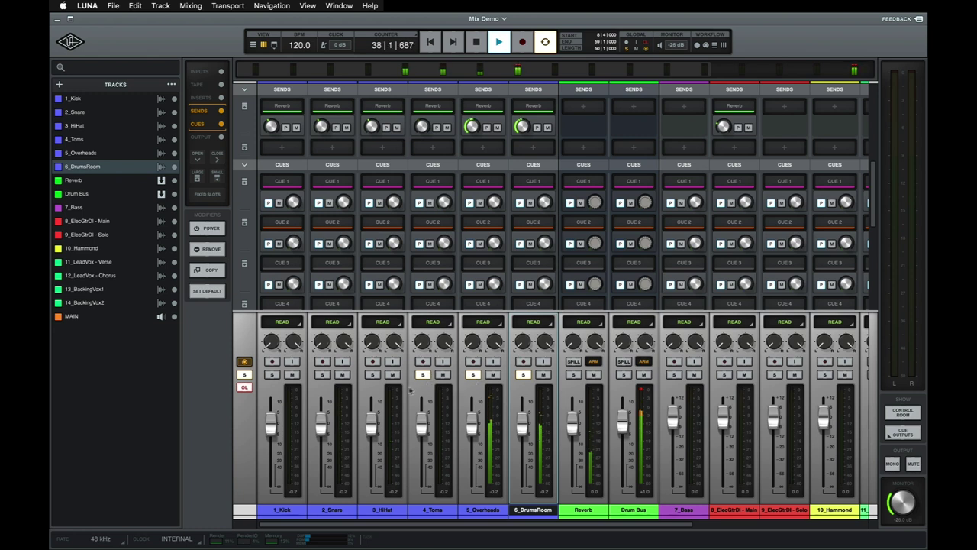
left_click(321, 374)
left_click(271, 374)
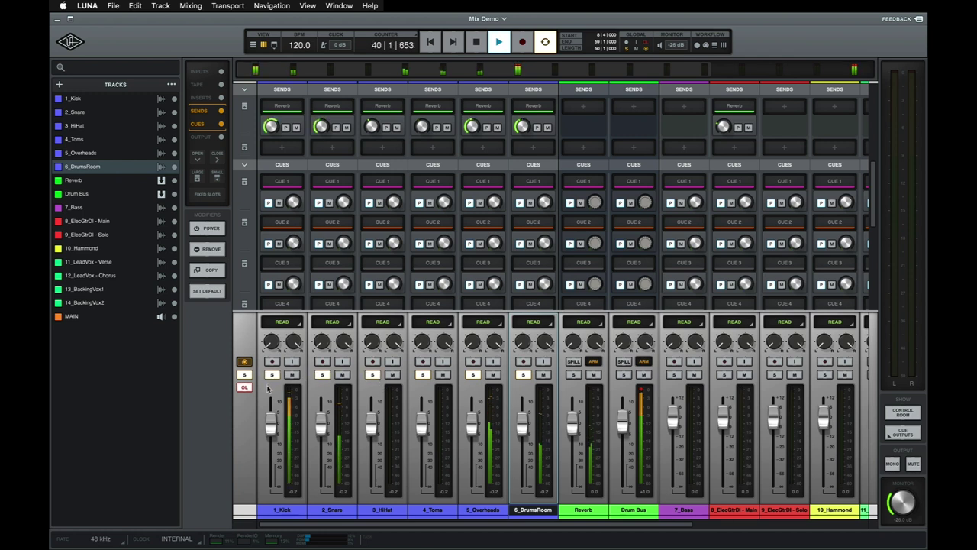
left_click(291, 373)
left_click(342, 374)
left_click(392, 374)
left_click(342, 374)
left_click(292, 374)
left_click(245, 375)
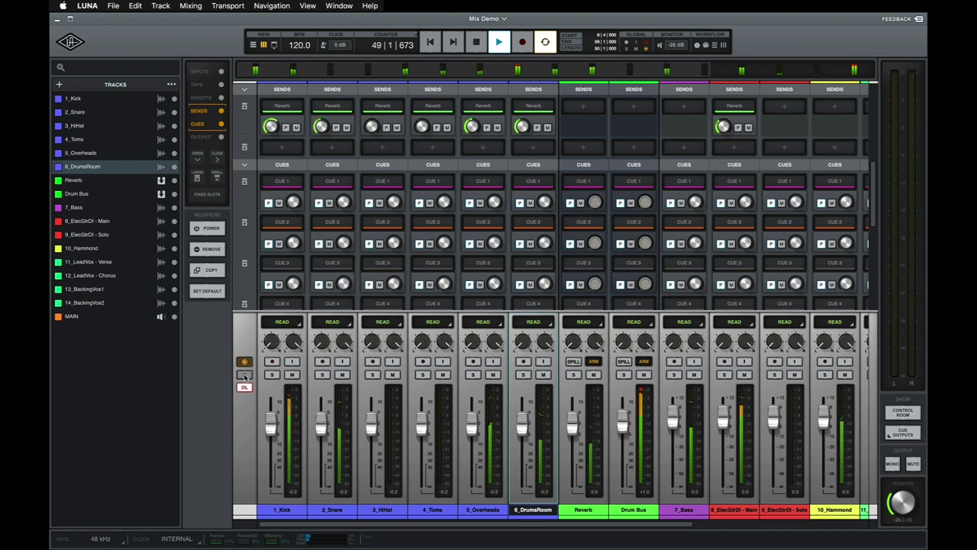
left_click(245, 376)
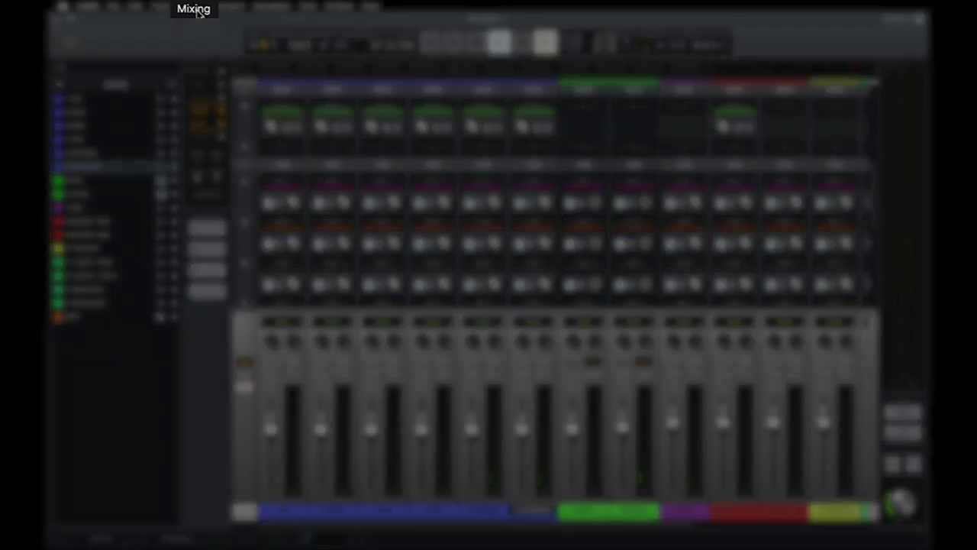
Step: From Mixing > Solo Mode, show the solo bar with Latch and X-OR above the mixer
left_click(190, 5)
mouse_move(265, 35)
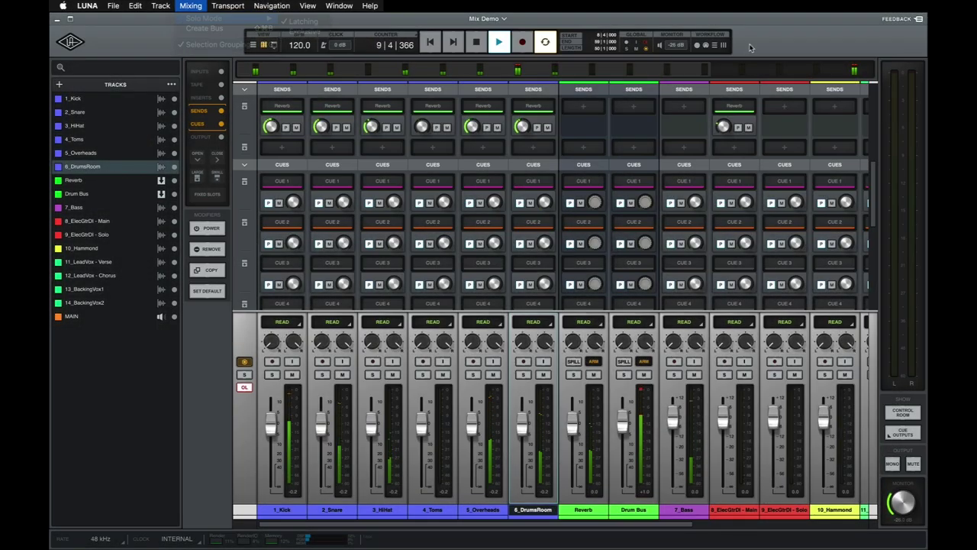
left_click(723, 45)
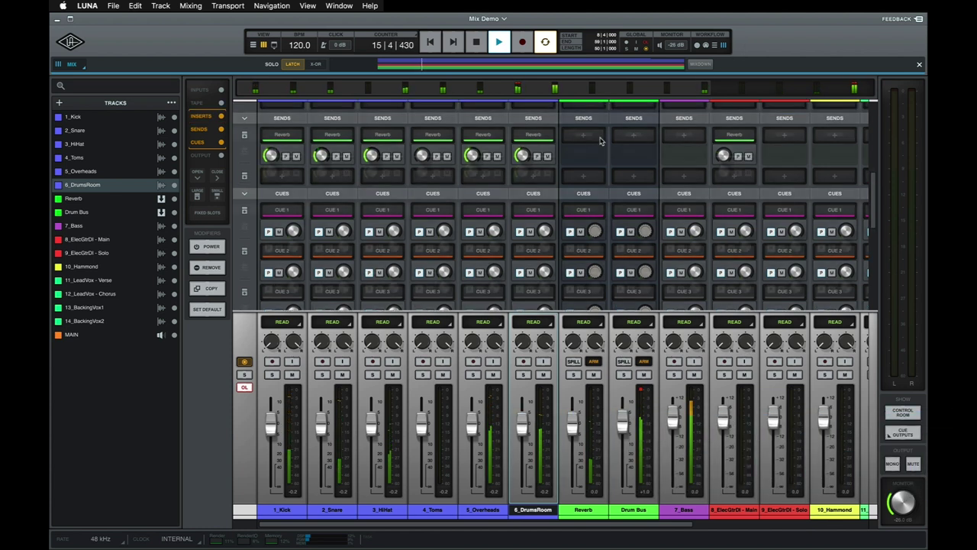
Step: Reveal the Tape row and bring up 6_DrumsRoom's tape machine choices, Oxide and Studer A800
scroll(599, 140, "up", 5)
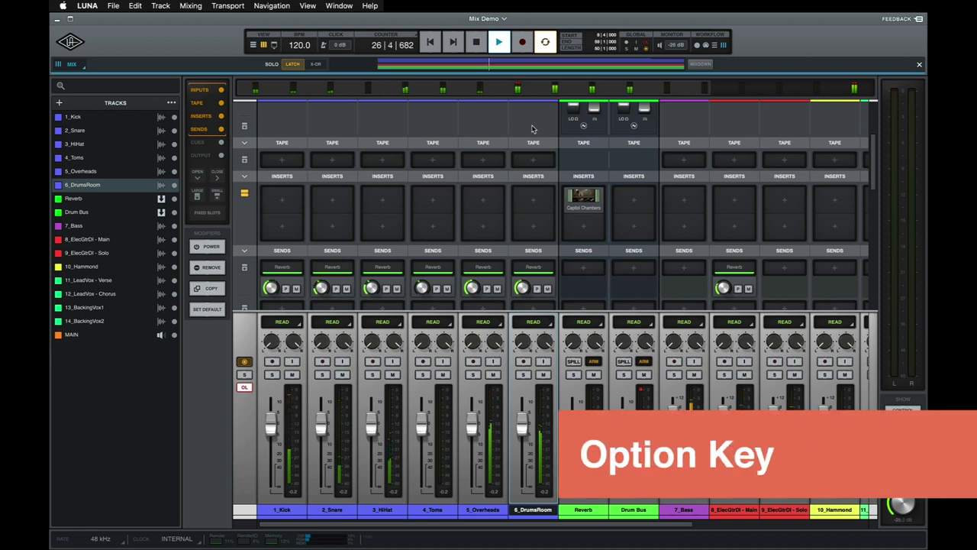
left_click(525, 159, "alt")
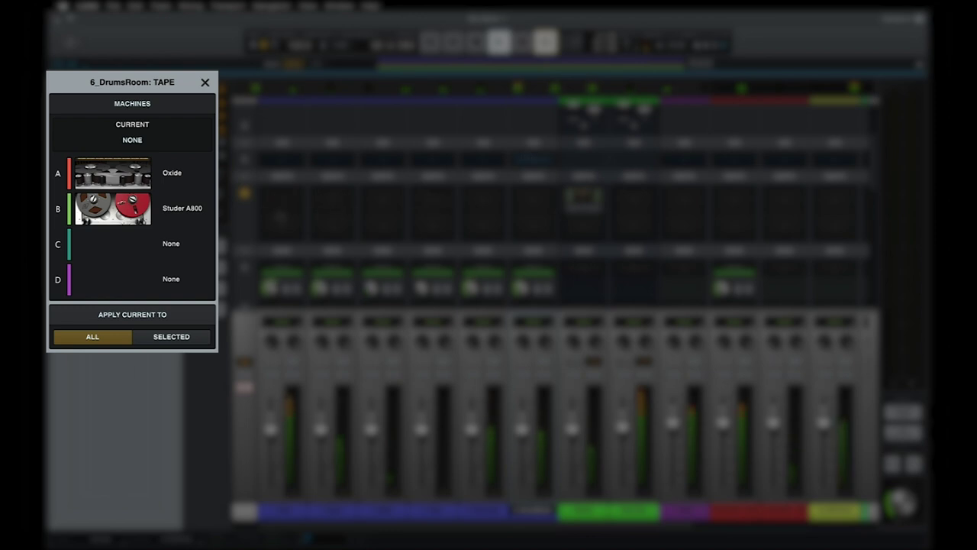
Step: Apply the Oxide tape machine to all channels and bring up its Machine A Settings and presets
left_click(188, 175)
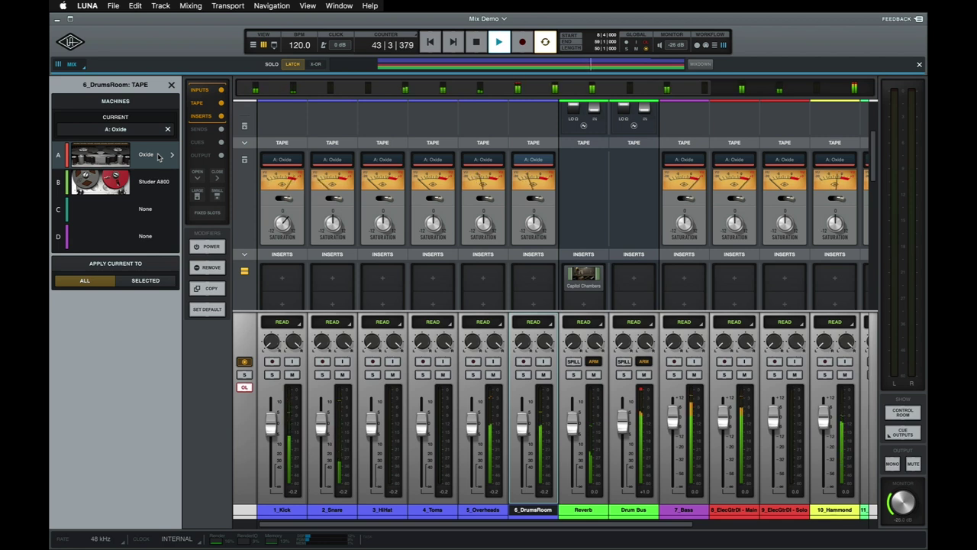
left_click(171, 155)
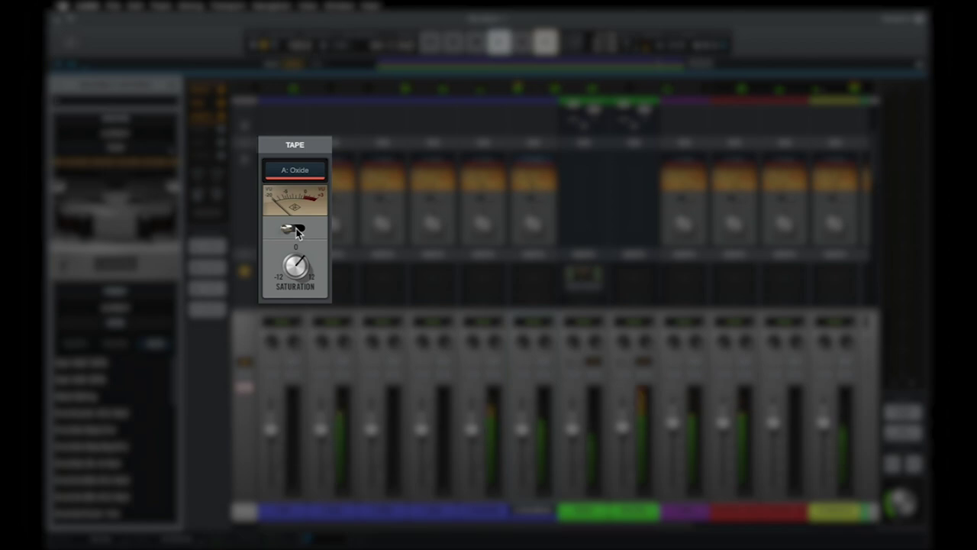
Step: Toggle the Kick's Oxide tape and sweep Saturation down, toward +12, then back near 0
left_click(297, 230)
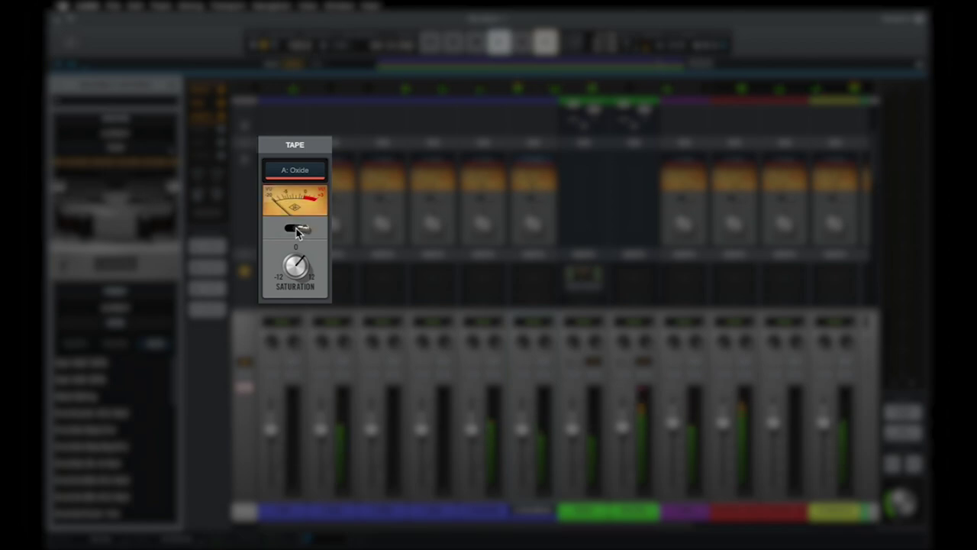
left_click_drag(298, 266, 298, 281)
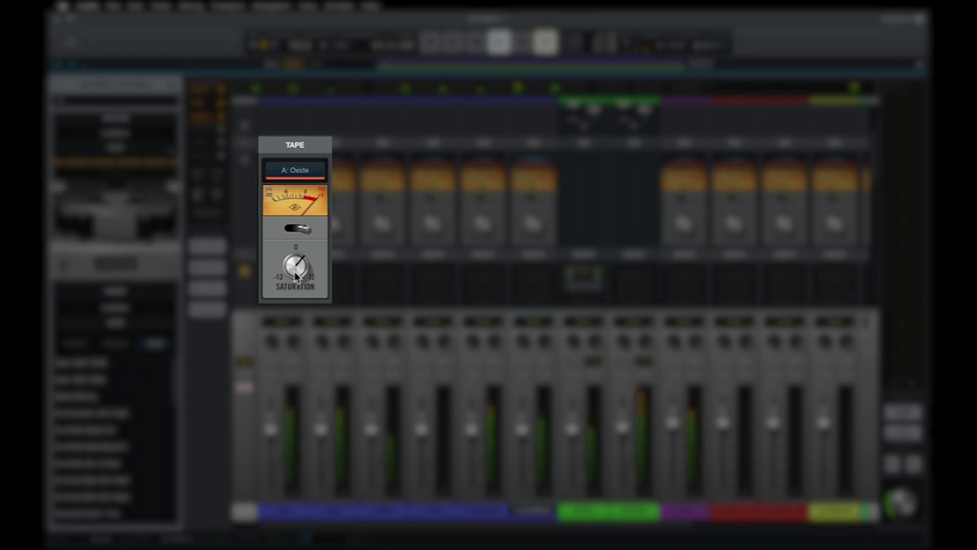
left_click_drag(296, 266, 286, 290)
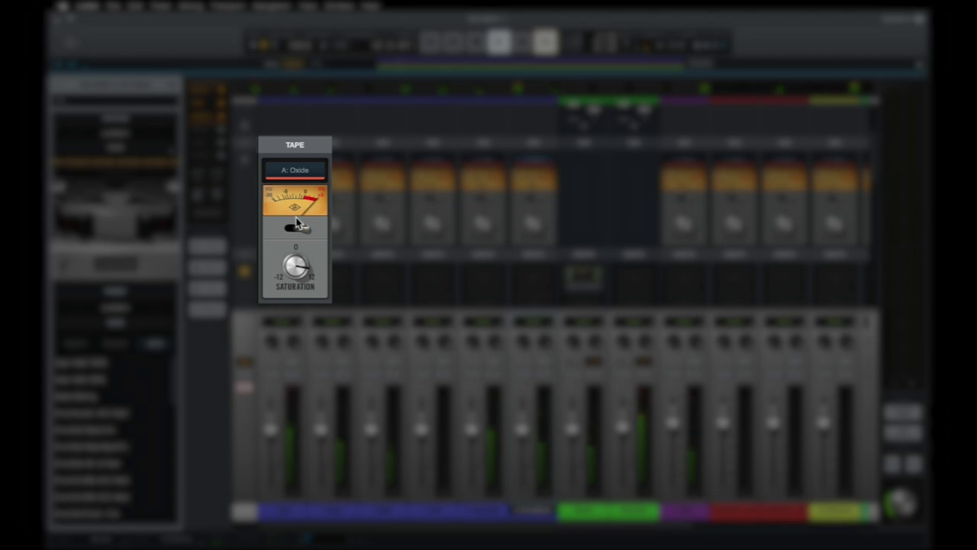
left_click_drag(290, 271, 290, 277)
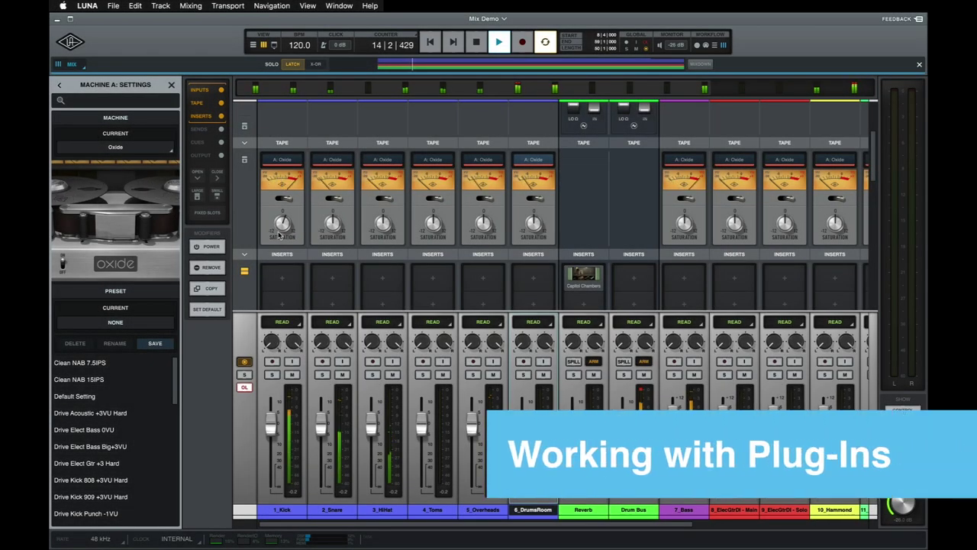
Step: Close Machine A Settings so the mixer shows the tape, inserts and sends sections together
key("Escape")
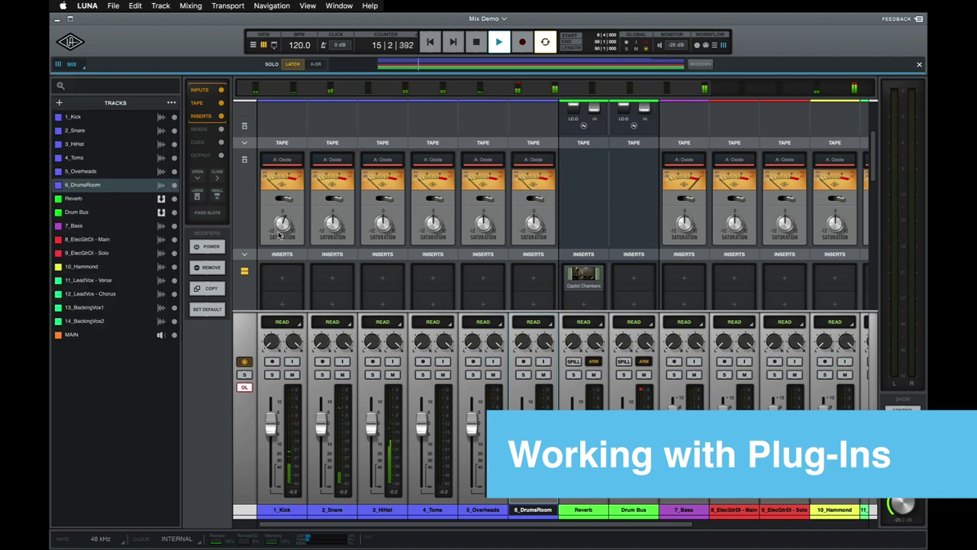
scroll(281, 233, "down", 3)
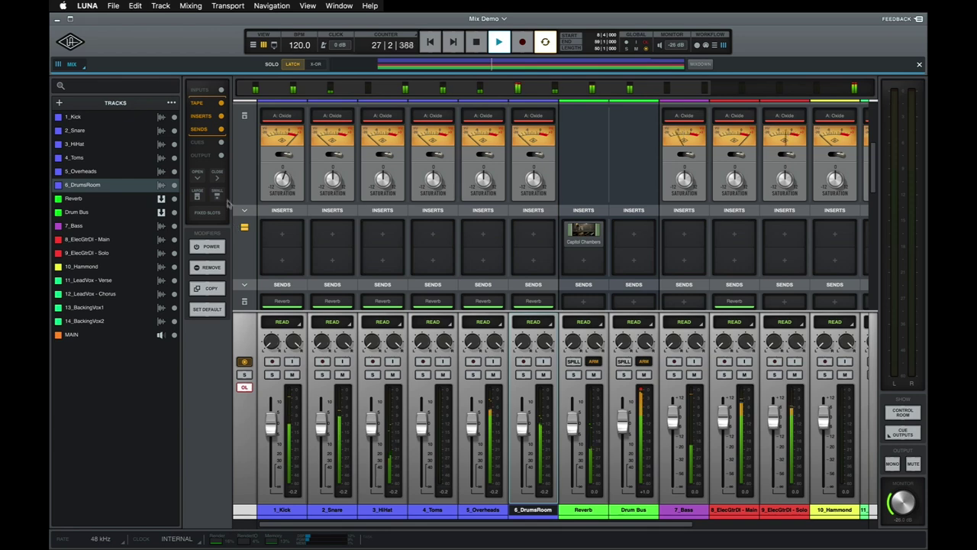
Step: Swap Tape for Cues, try Fixed Slots and insert sizes, then bring up Kick's Insert 1 plug-in list
left_click(211, 141)
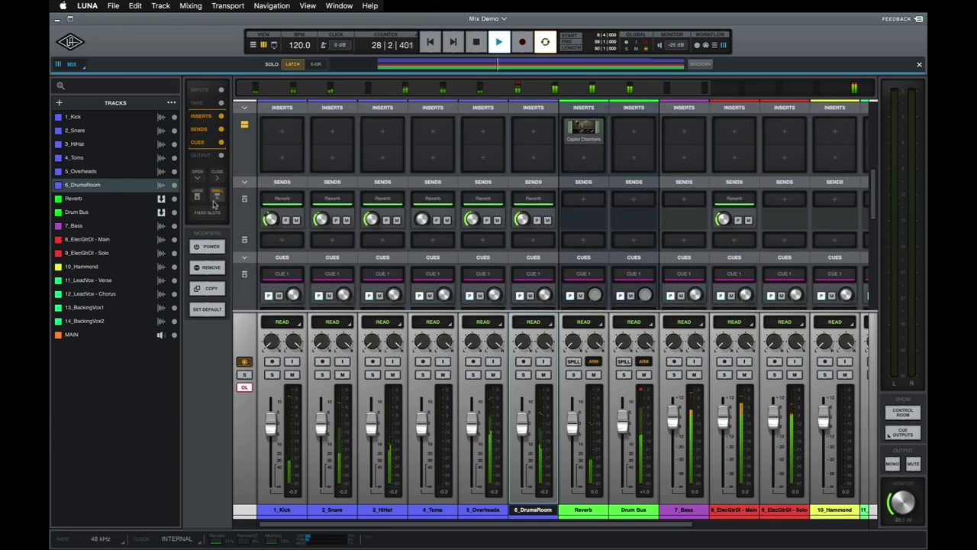
left_click(210, 215)
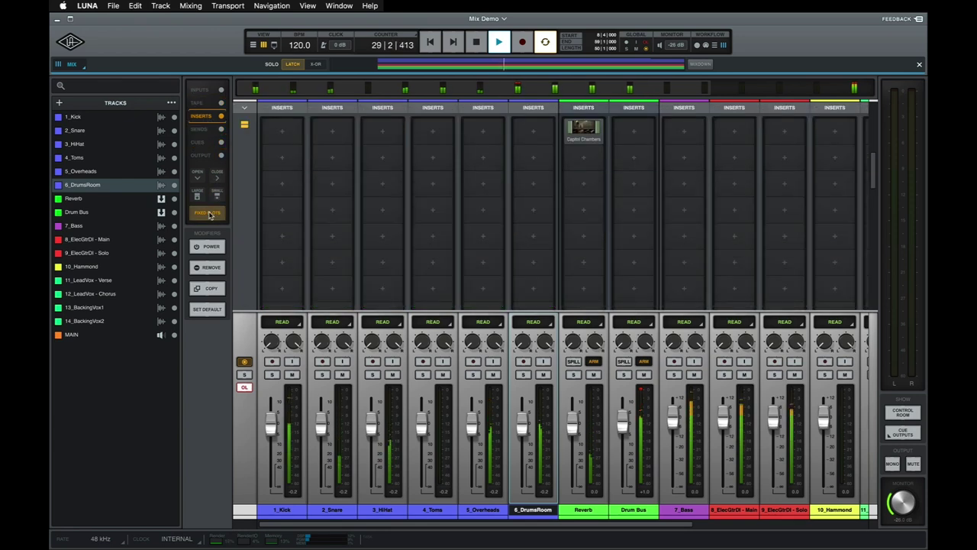
left_click(210, 214)
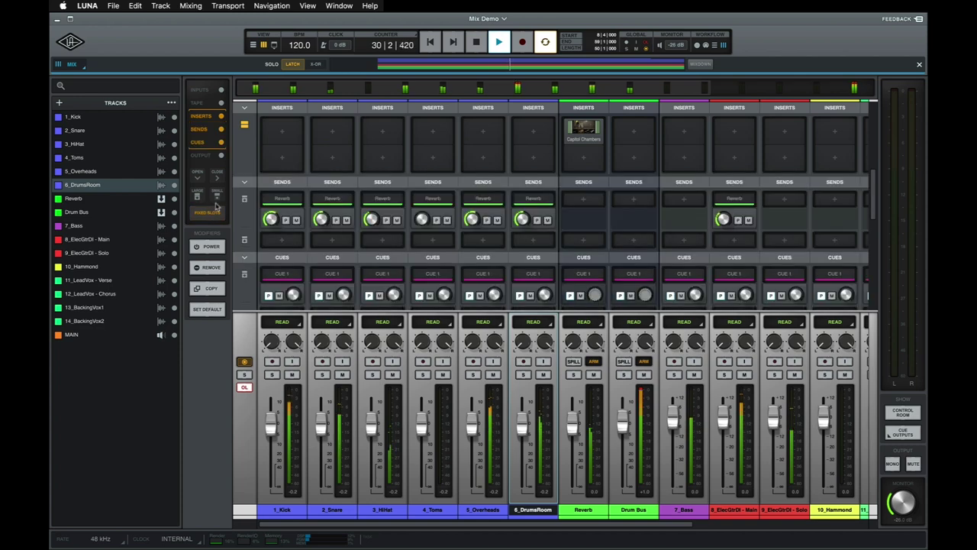
left_click(244, 127)
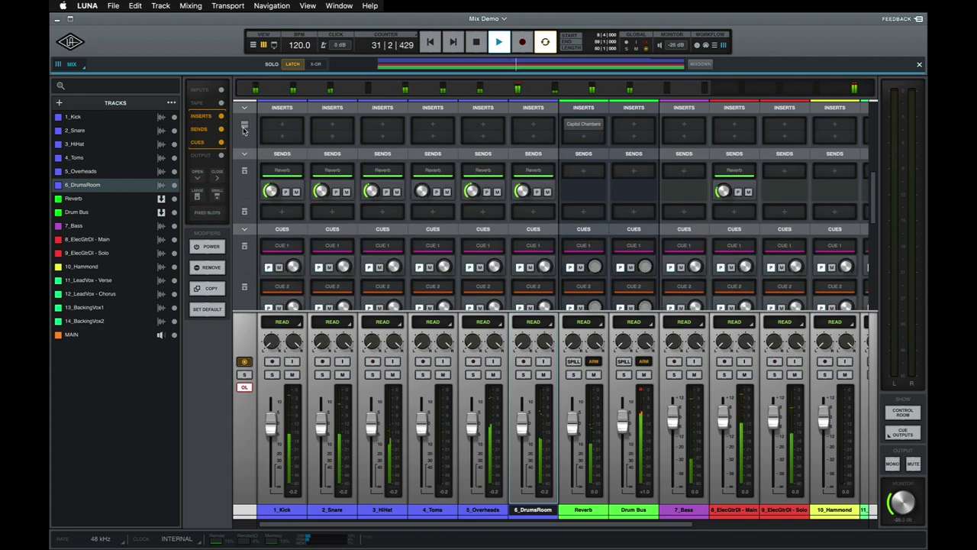
left_click(244, 127)
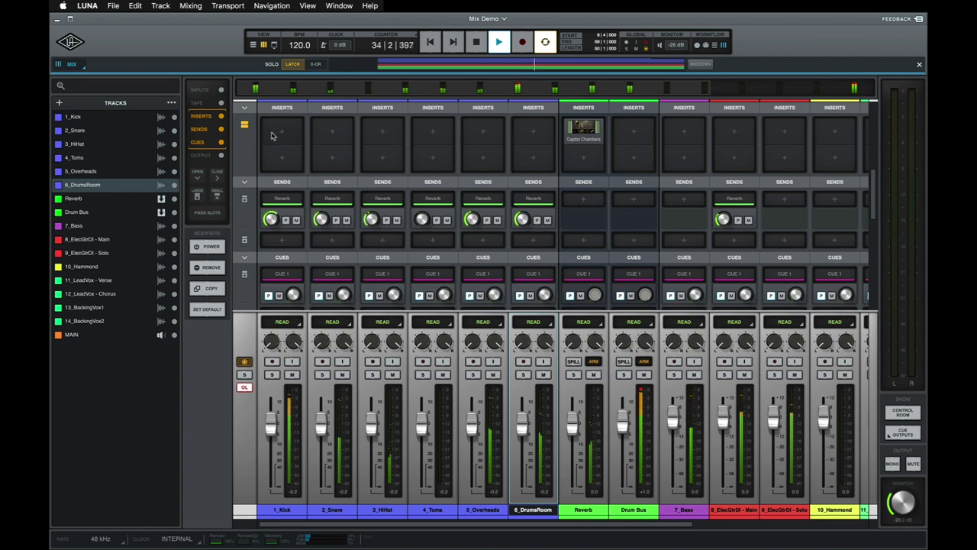
left_click(273, 135)
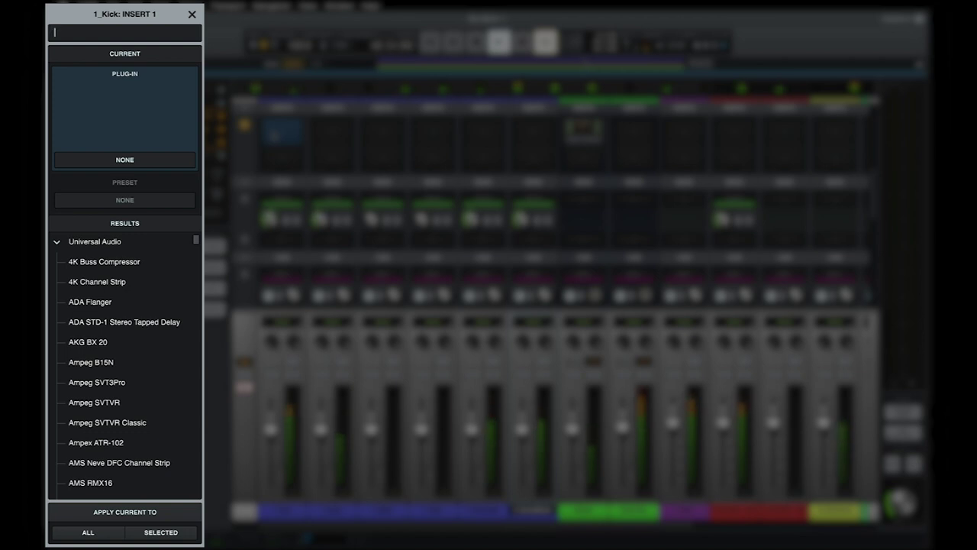
Step: Search 'bax', load Dangerous BAX EQ Mix on Kick's Insert 1, check 'kick' presets, then close the browser
type("bax")
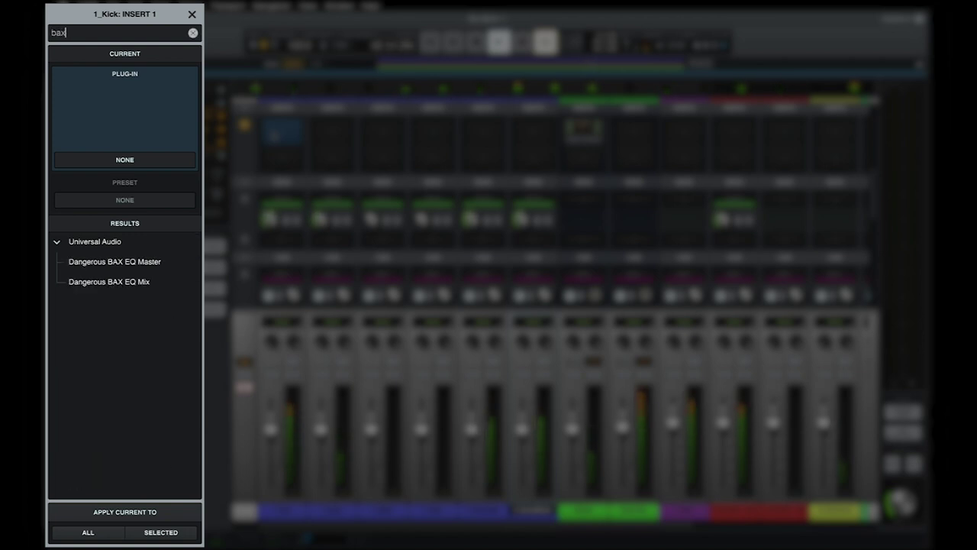
left_click(161, 284)
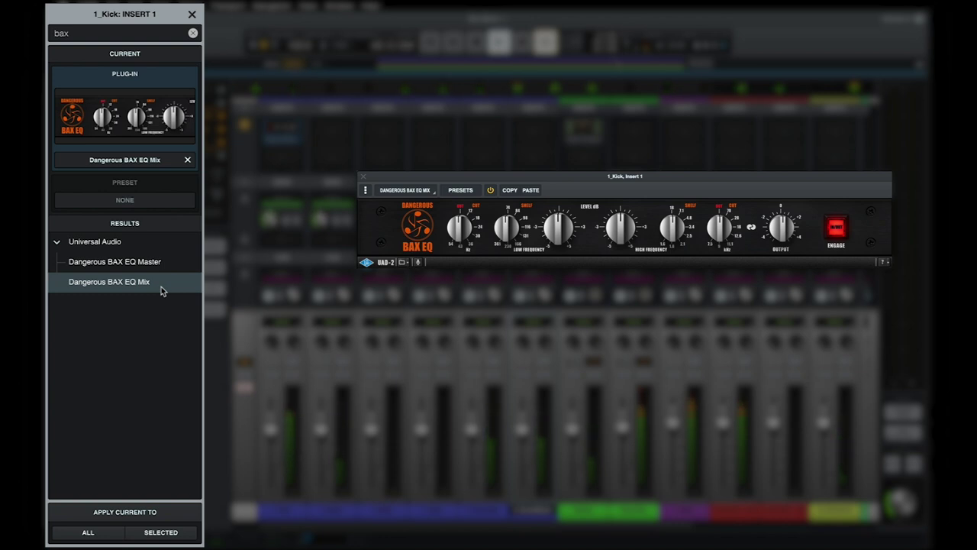
left_click(167, 202)
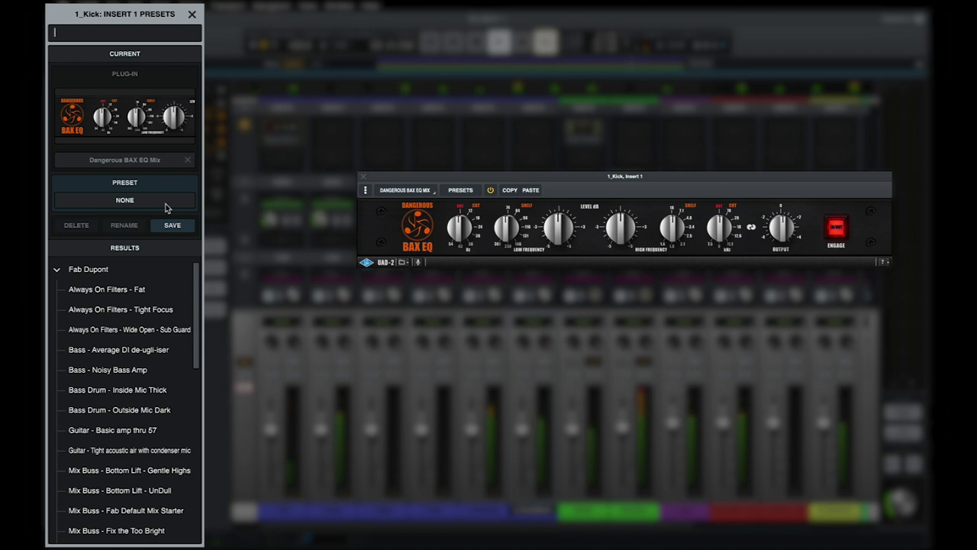
type("kick")
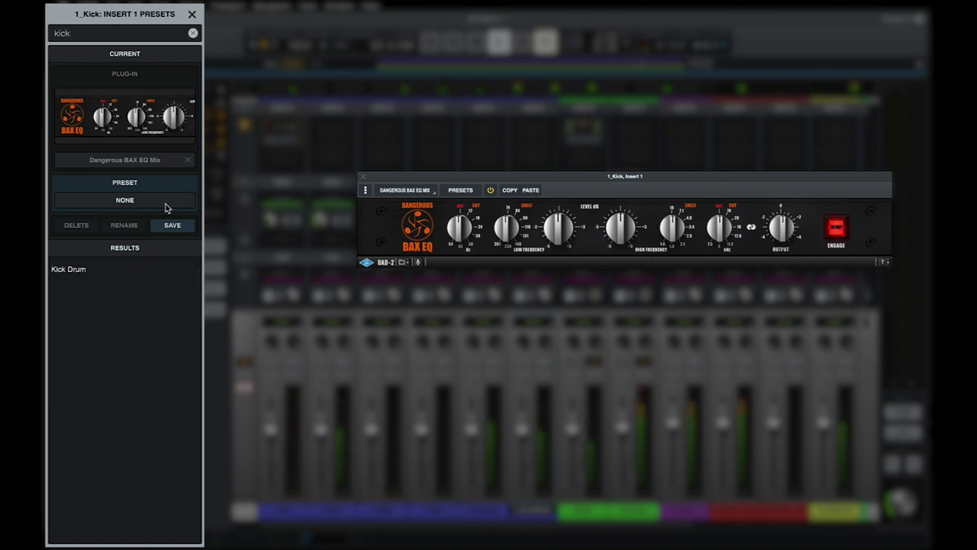
key("BackSpace")
key("BackSpace")
key("BackSpace")
key("BackSpace")
key("Escape")
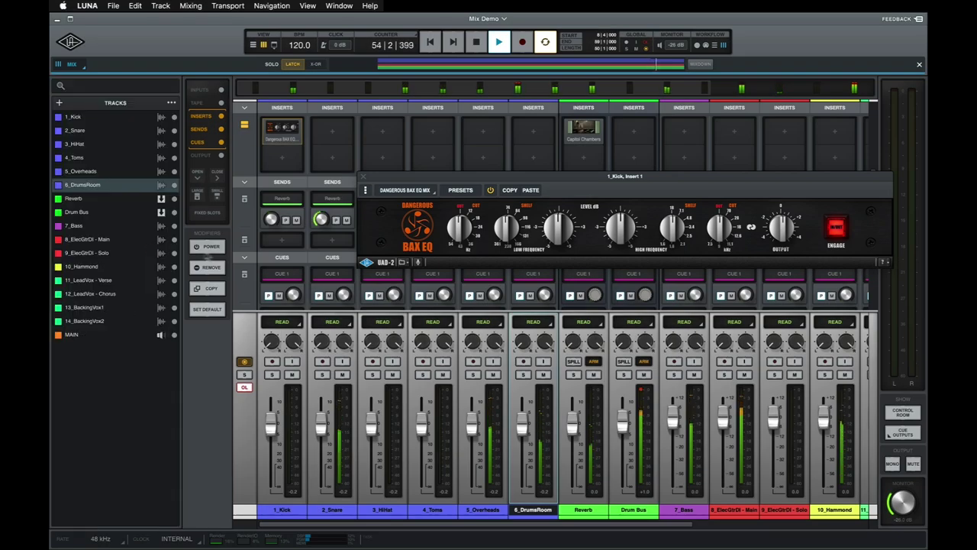
left_click(399, 191)
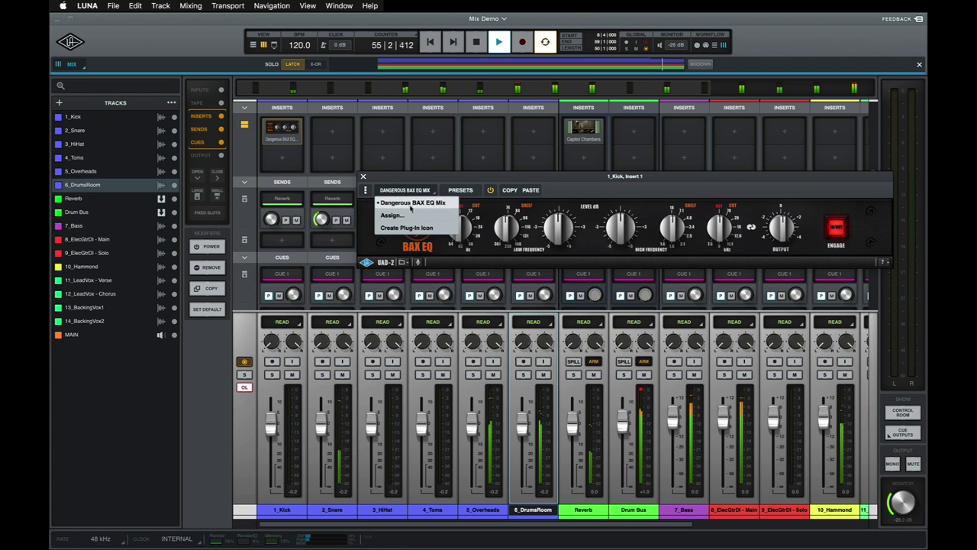
left_click(450, 183)
left_click(460, 190)
left_click(459, 190)
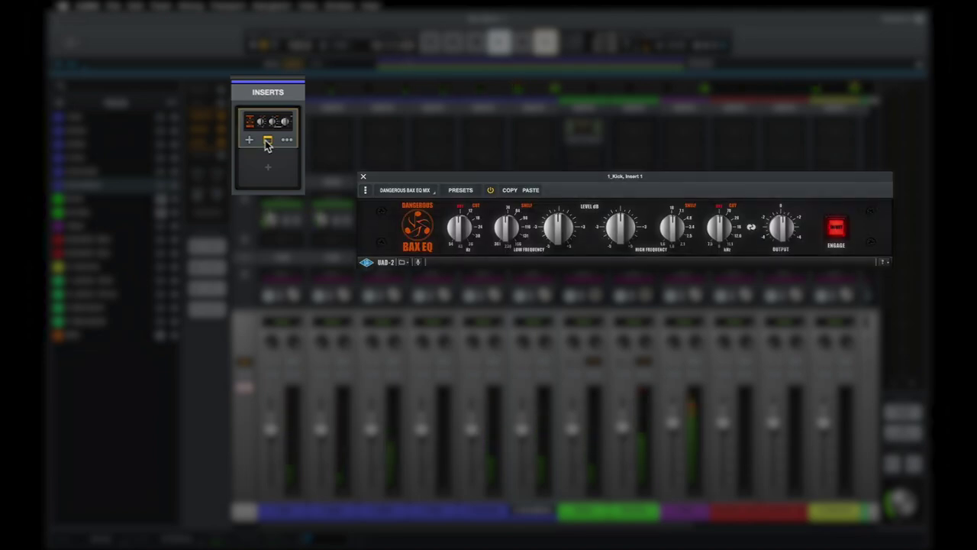
left_click(287, 141)
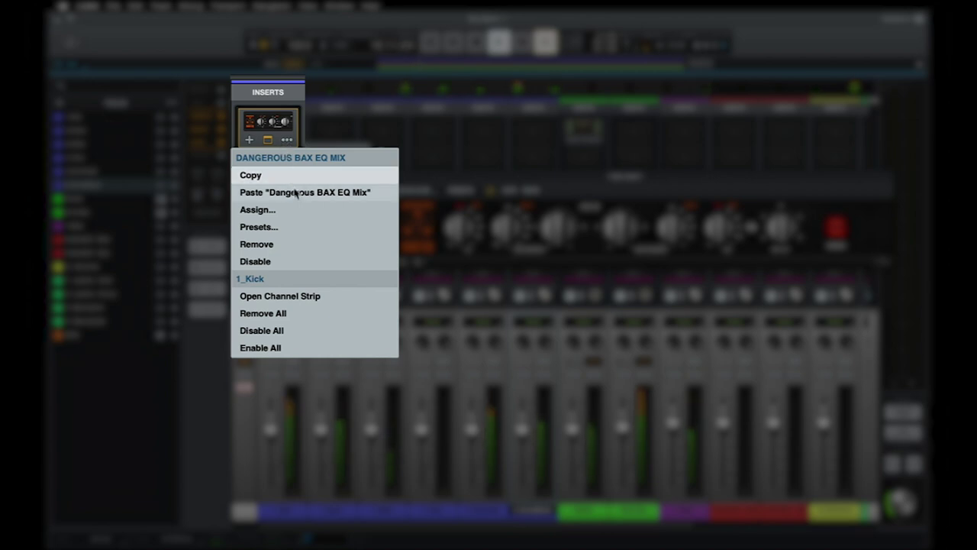
left_click(313, 331)
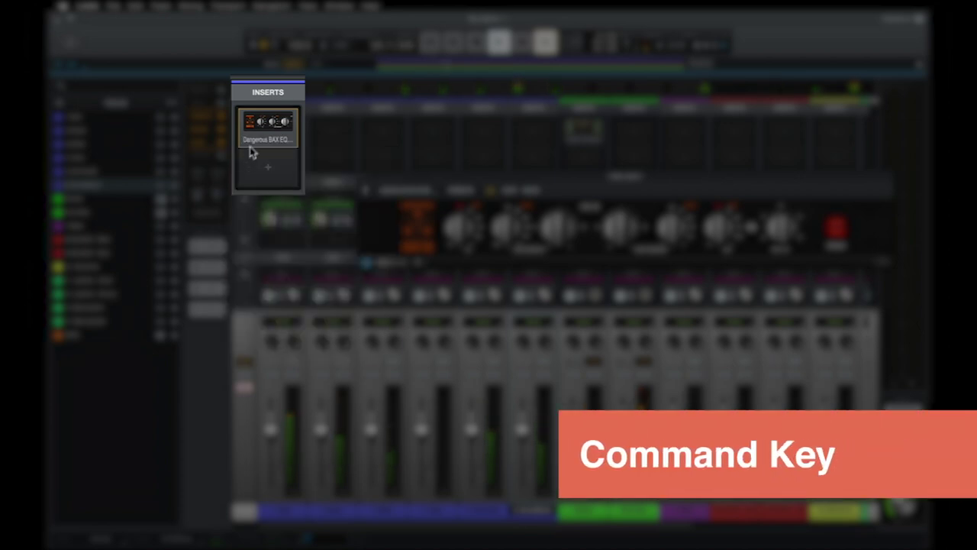
mouse_move(265, 126)
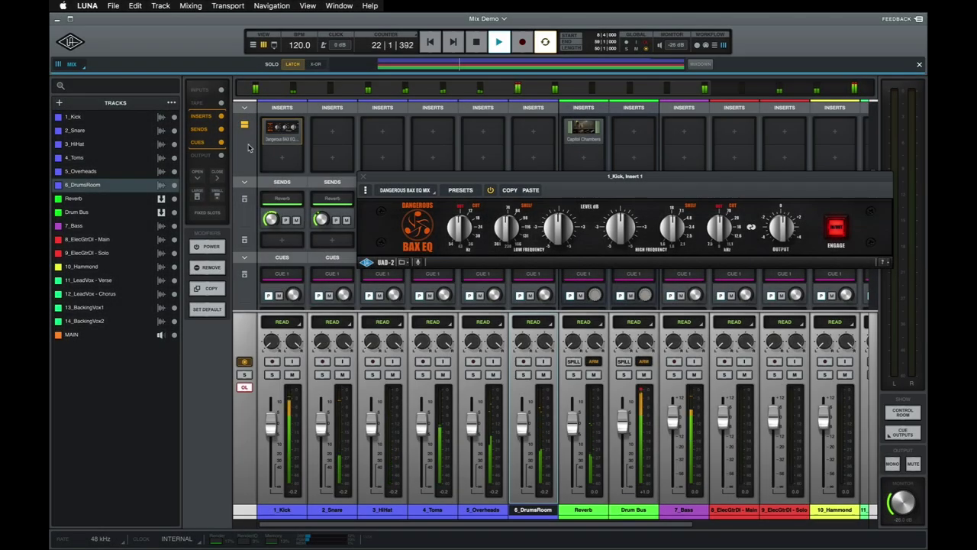
Step: Close the BAX EQ window, move the Kick's EQ insert to Snare, then copy it back to Kick
left_click(248, 147)
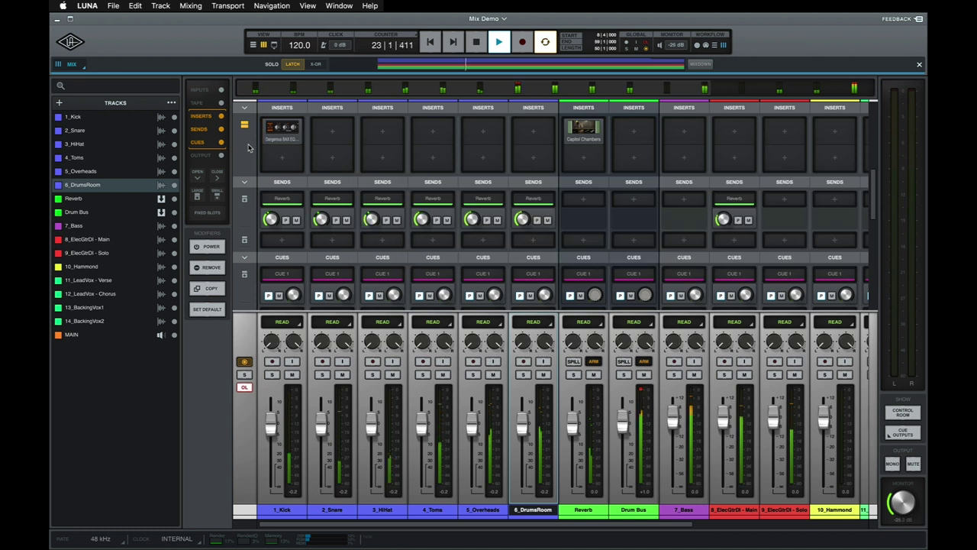
left_click_drag(273, 132, 335, 130)
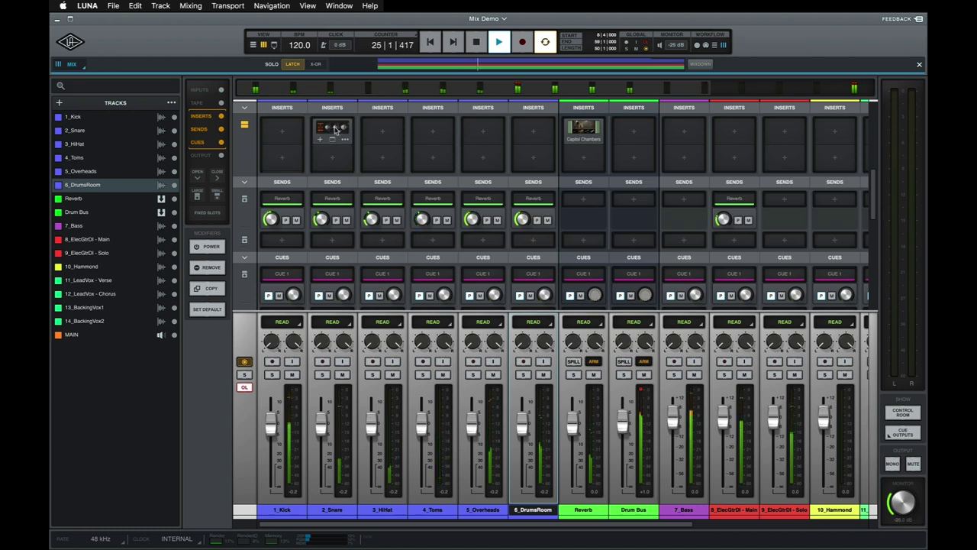
left_click_drag(335, 129, 284, 132)
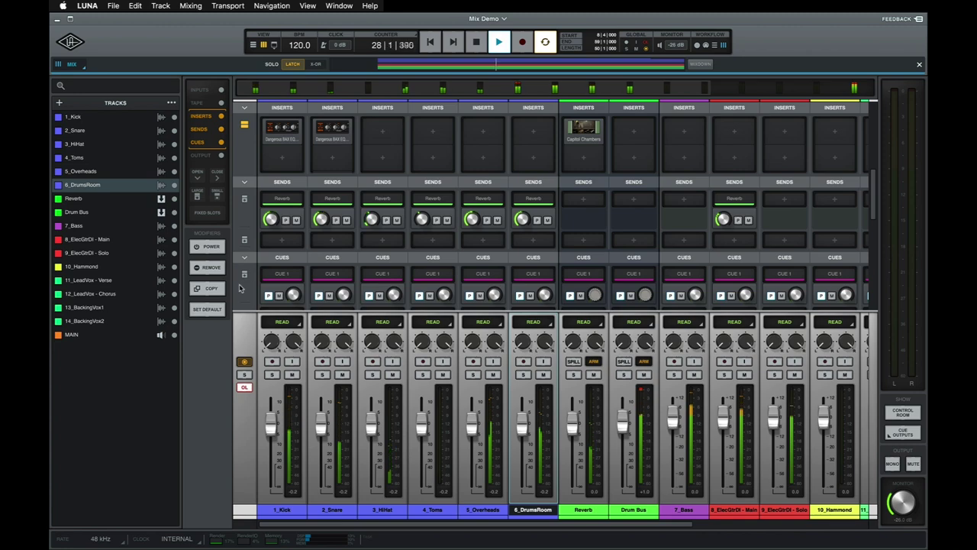
Step: Copy the Snare's Dangerous BAX EQ onto the first insert of HiHat, Toms, Overheads and DrumsRoom
key("alt")
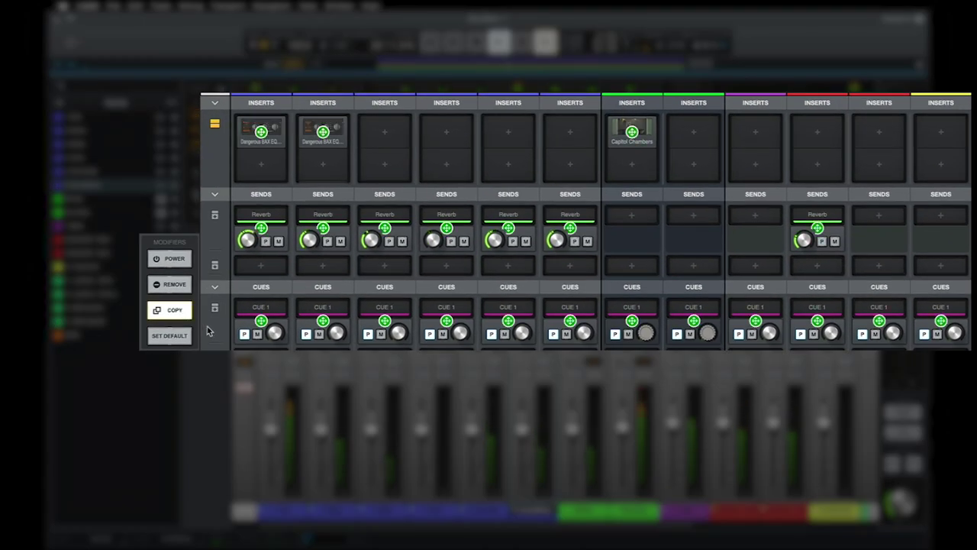
left_click(324, 134, "alt")
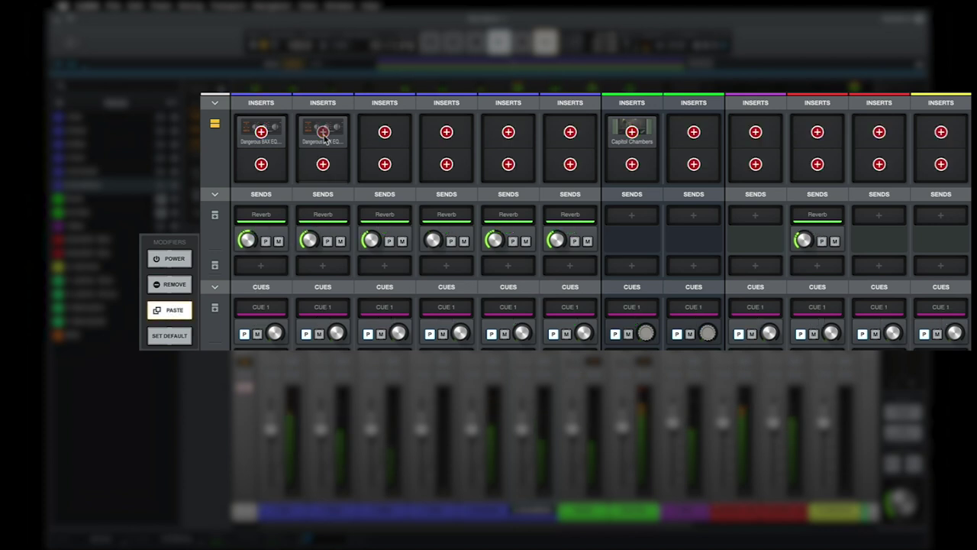
left_click(367, 132)
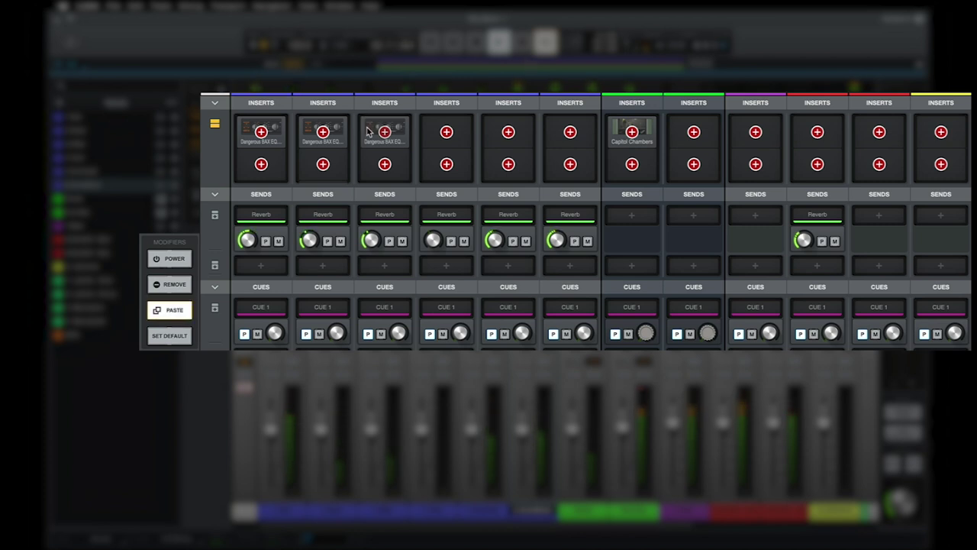
left_click(434, 133)
left_click(488, 138)
left_click(571, 134)
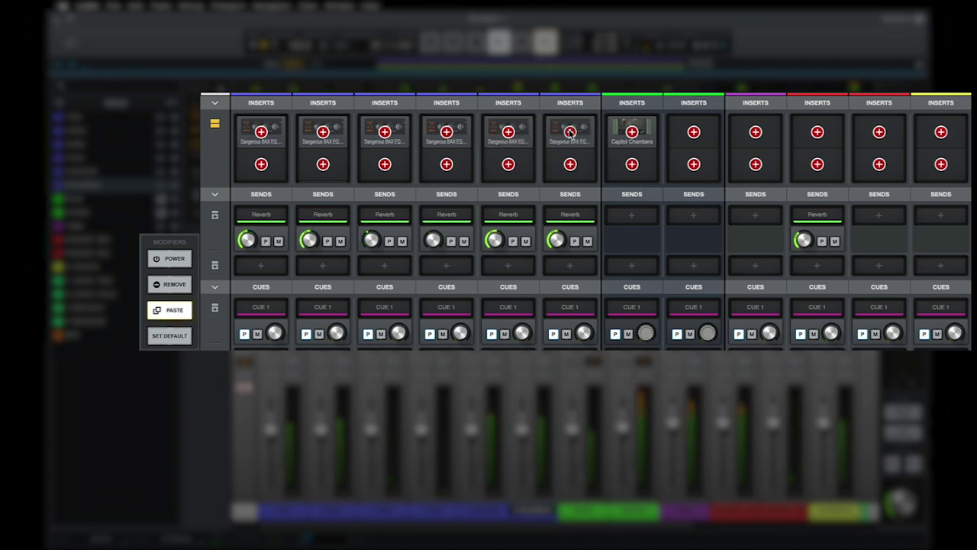
left_click(189, 310)
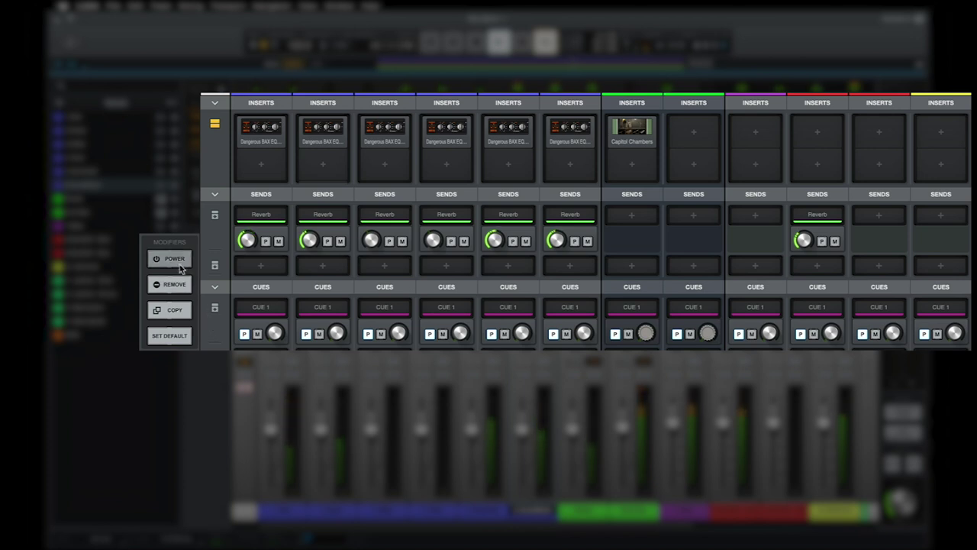
left_click(174, 258)
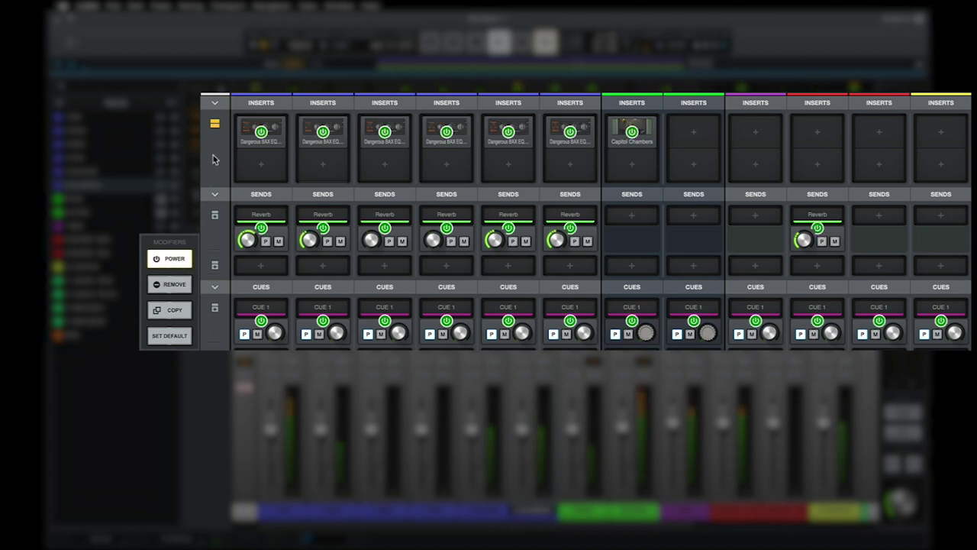
mouse_move(261, 132)
left_mouse_down()
mouse_move(572, 134)
mouse_move(261, 131)
left_mouse_up()
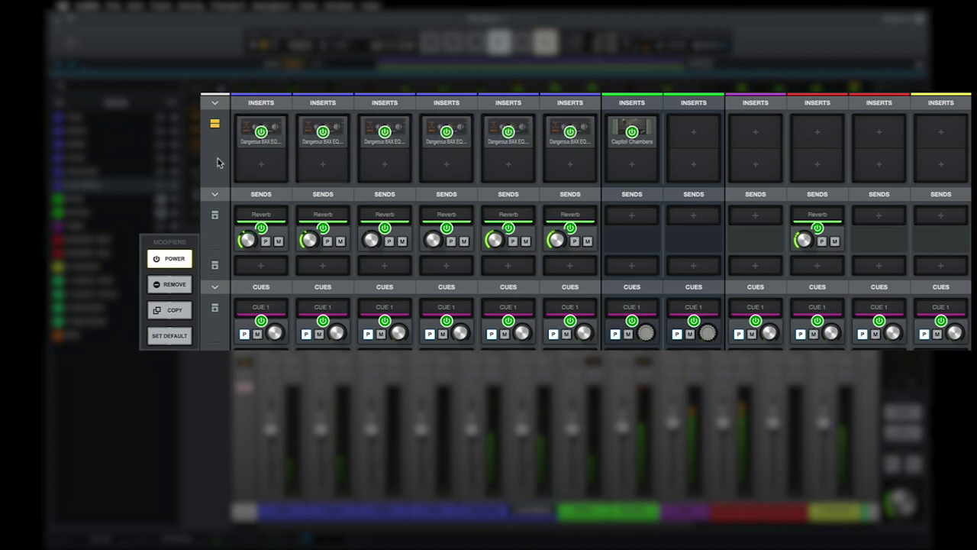
left_click(174, 284)
scroll(214, 238, "up", 3)
scroll(213, 238, "down", 3)
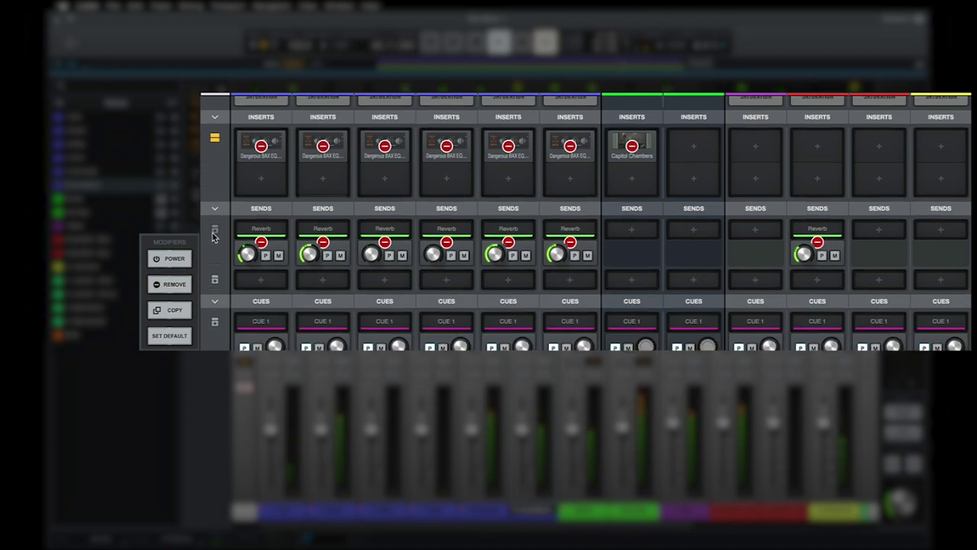
left_click(174, 284)
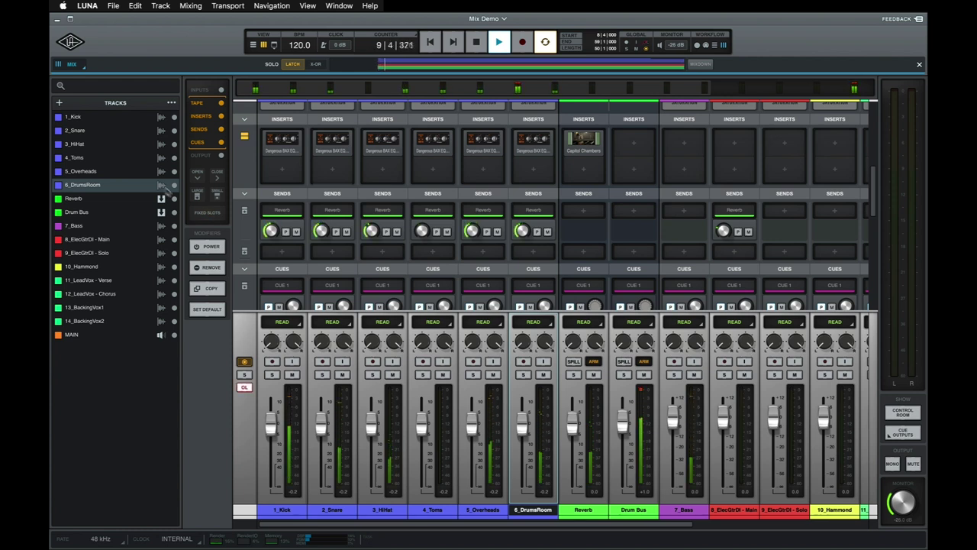
Step: Keep Post-Fader metering in the Options settings and return to the mixer
left_click(67, 44)
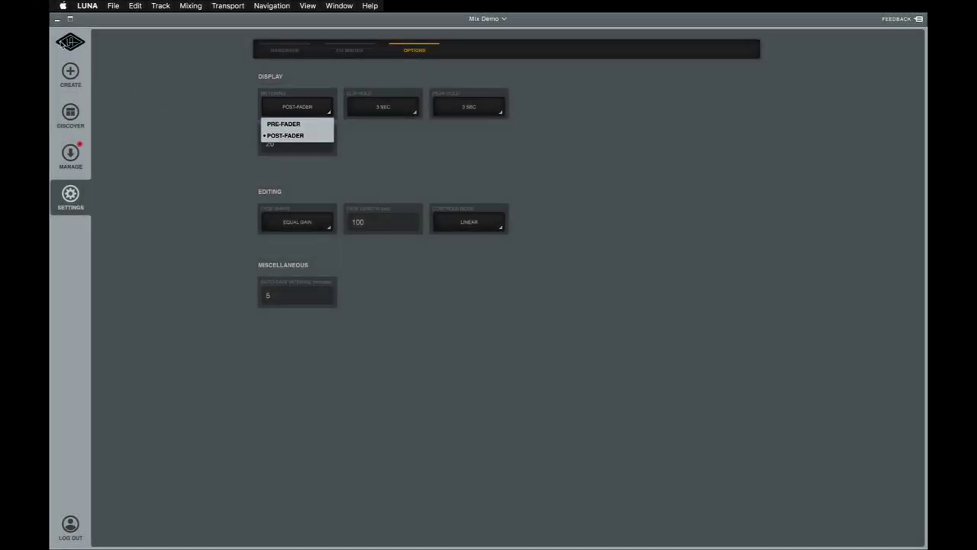
left_click(63, 42)
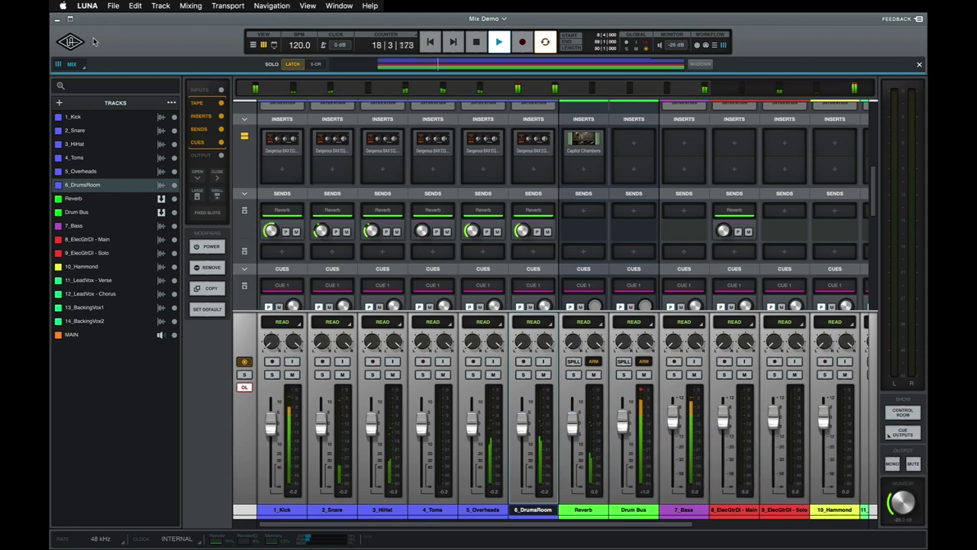
Step: In Tracks view, show 1_Kick's Volume automation lane and draw a volume curve
key("super+equal")
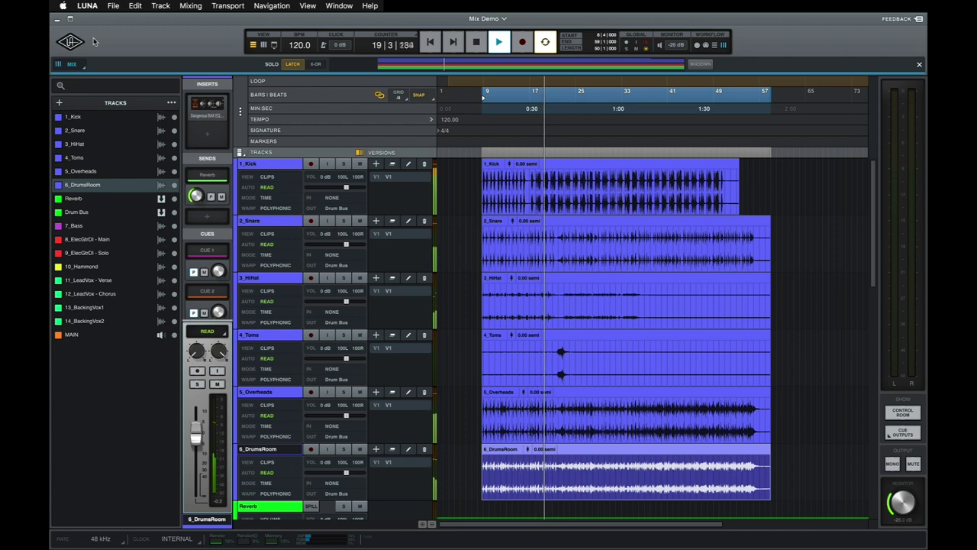
left_click(260, 163)
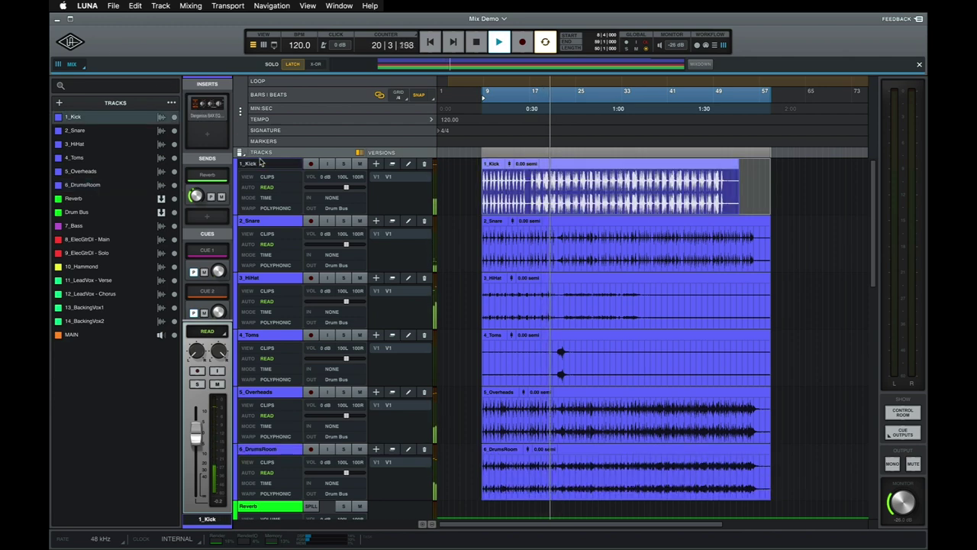
left_click(266, 177)
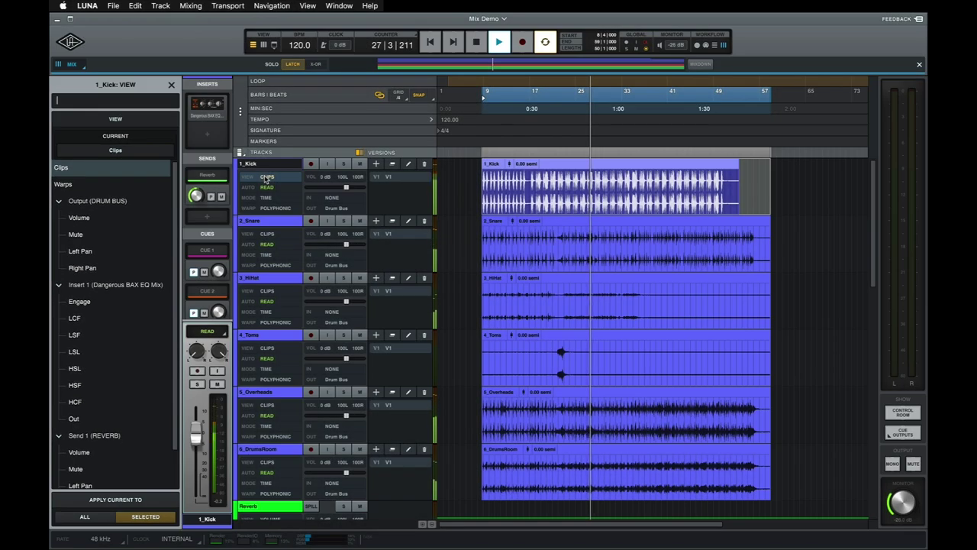
left_click(139, 218)
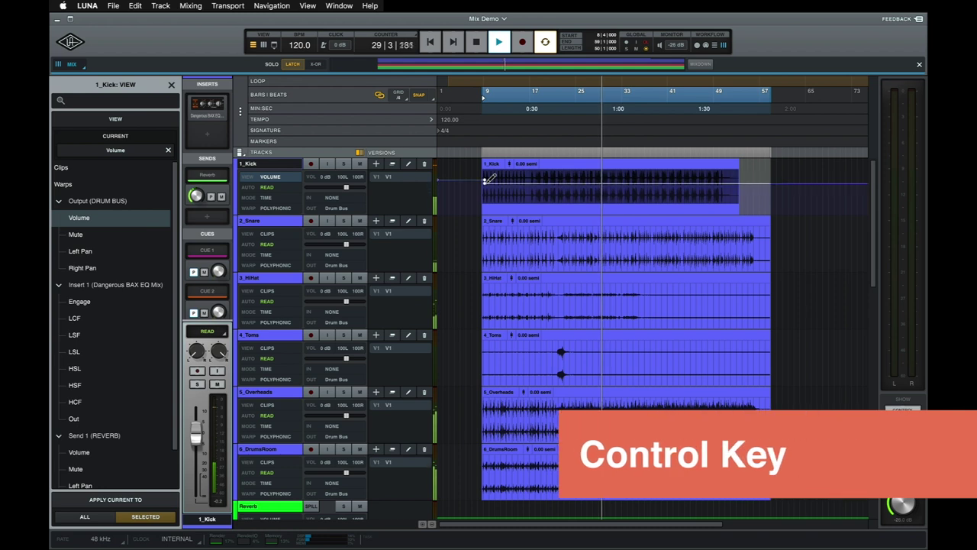
mouse_move(484, 181)
left_mouse_down()
mouse_move(531, 188)
mouse_move(539, 177)
mouse_move(568, 197)
left_mouse_up()
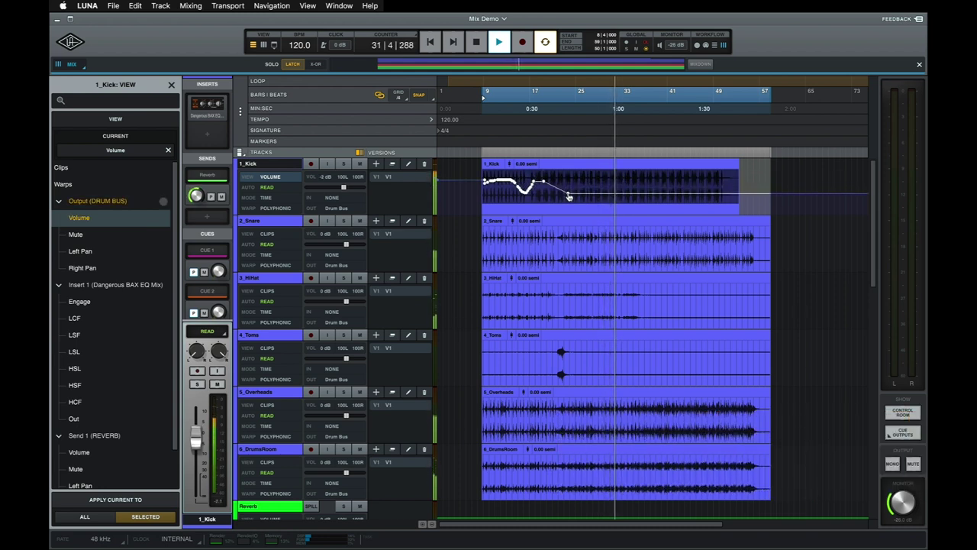
Step: Set 1_Kick's automation mode to Touch and ride the fader to record level changes
left_click(297, 190)
left_click(306, 219)
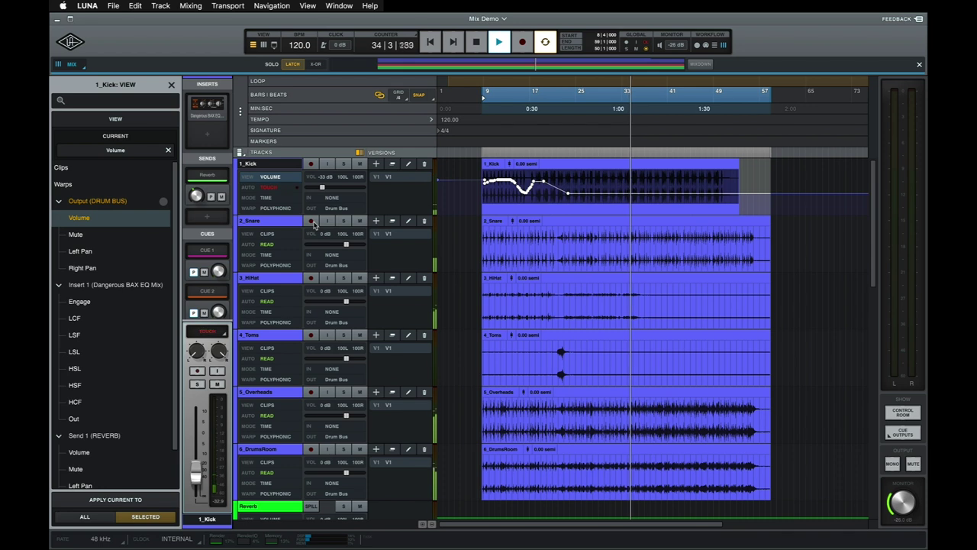
mouse_move(196, 473)
left_mouse_down()
mouse_move(195, 416)
mouse_move(194, 473)
left_mouse_up()
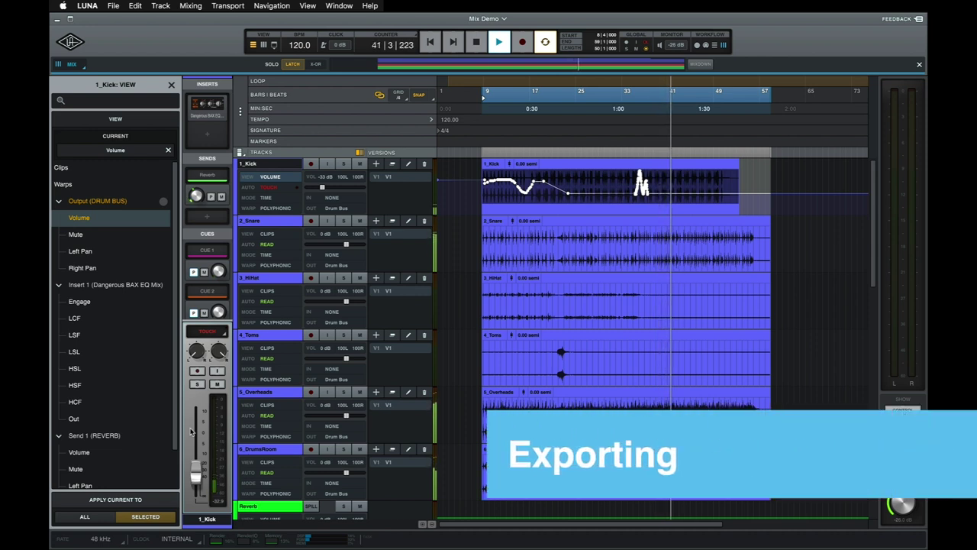
Step: Bring back the Tracks list in the sidebar and stop playback at the song start
key("Escape")
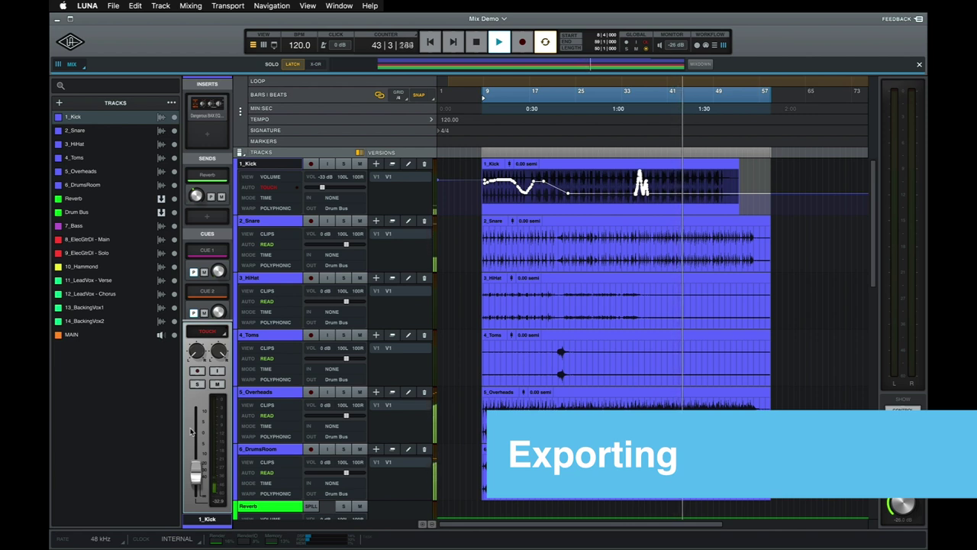
key("space")
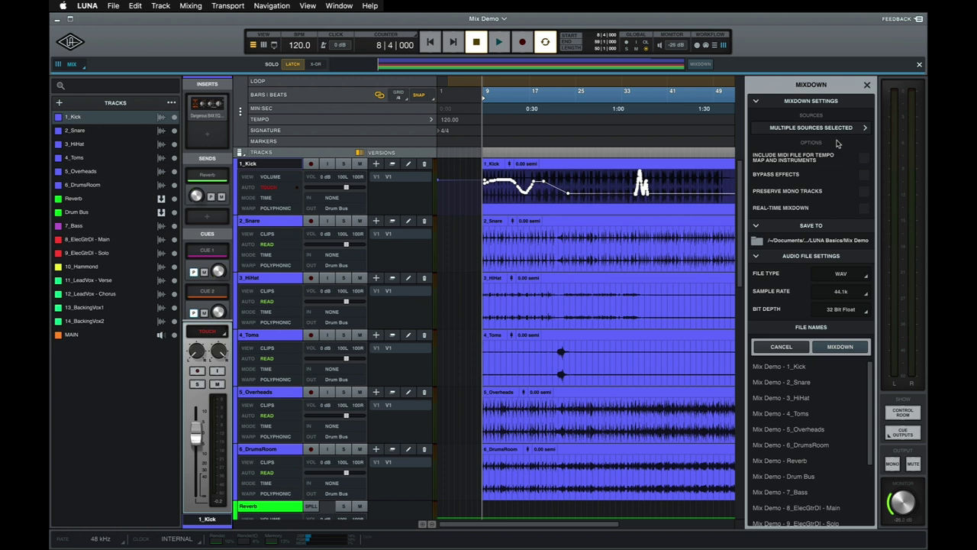
Step: Select bars 27–33 of the 2_Snare clip and close the Mixdown settings
left_click_drag(589, 245, 684, 241)
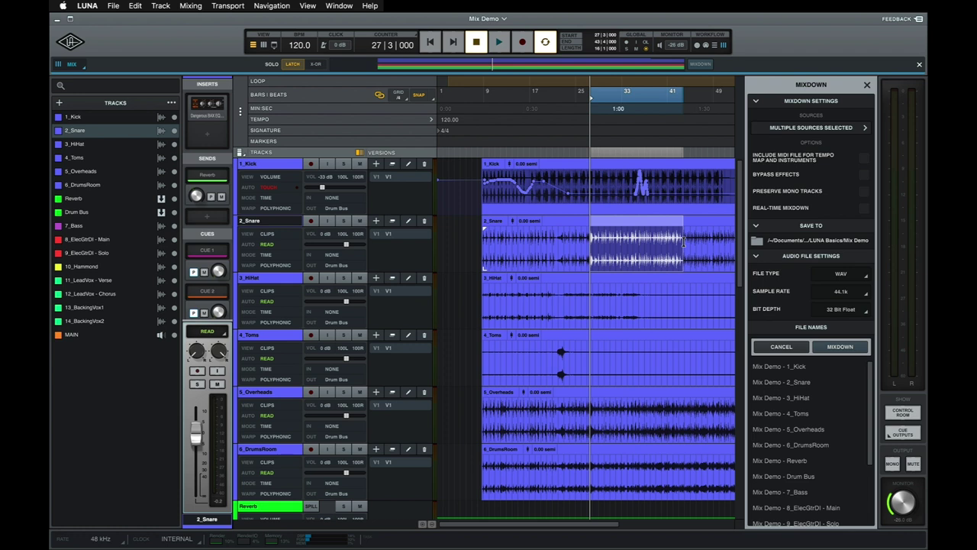
key("Escape")
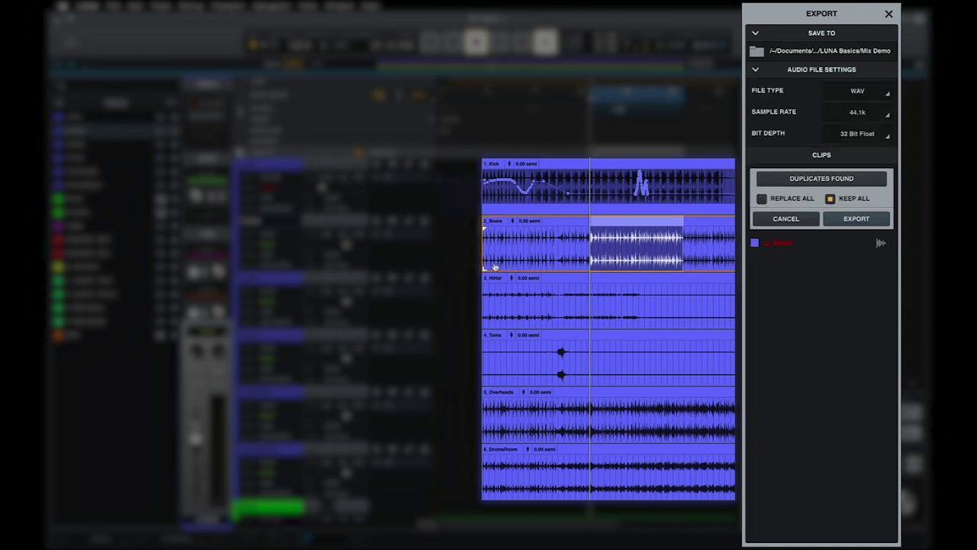
Step: Add the 3_HiHat and 4_Toms clips to the clip export list alongside 2_Snare
left_click(495, 281, "shift")
left_click(492, 337, "shift")
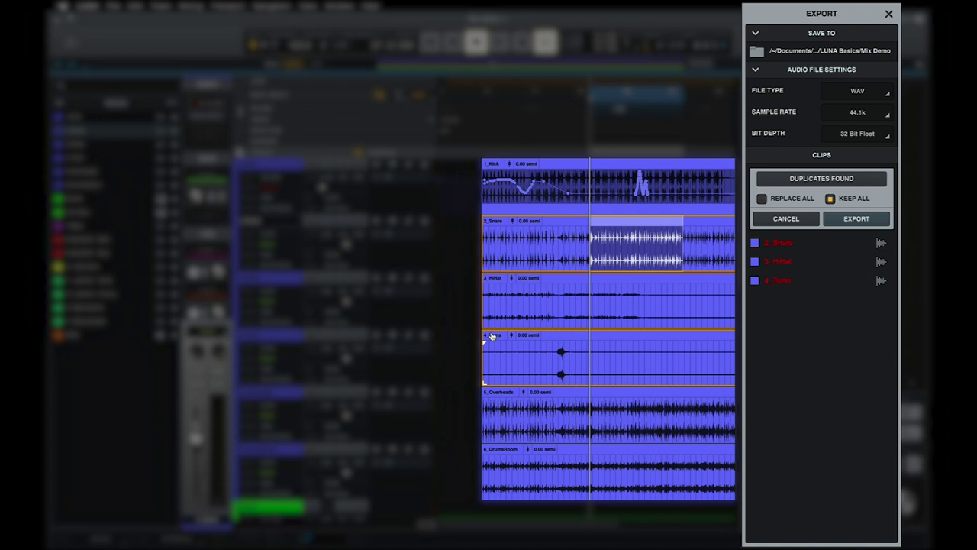